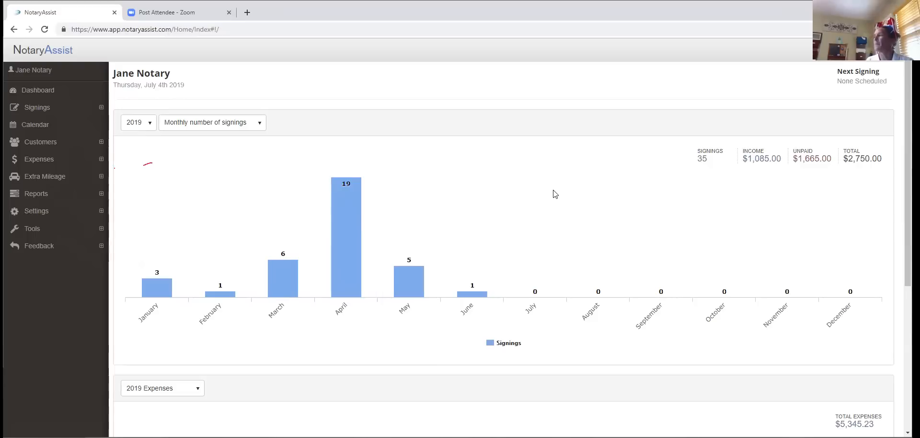
- Chart the dashboard by monthly dollar amounts and scroll down to the expenses pie chart and back
click(261, 123)
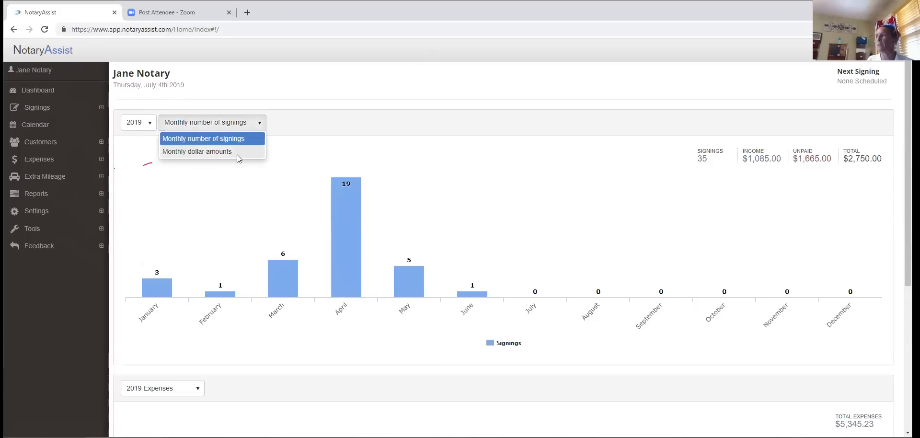
click(237, 152)
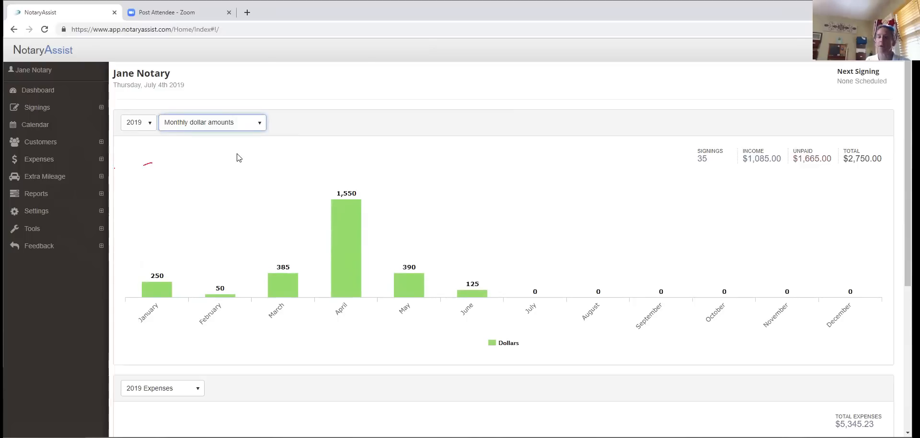
scroll(312, 192, down, 5)
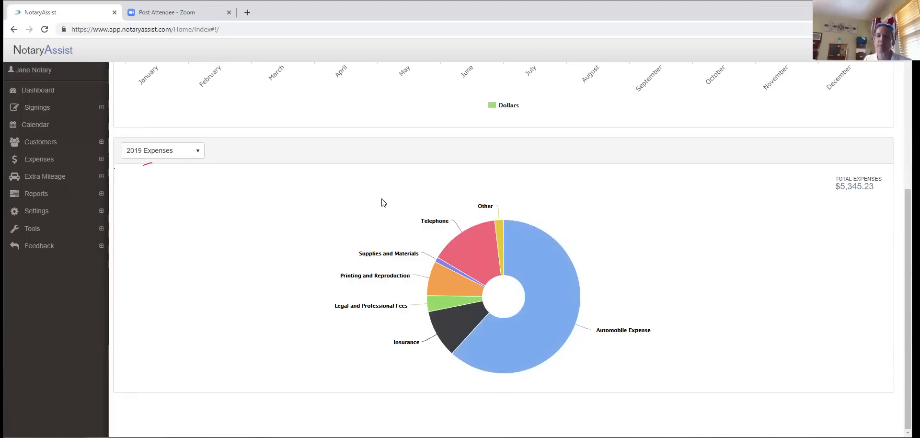
scroll(374, 218, up, 3)
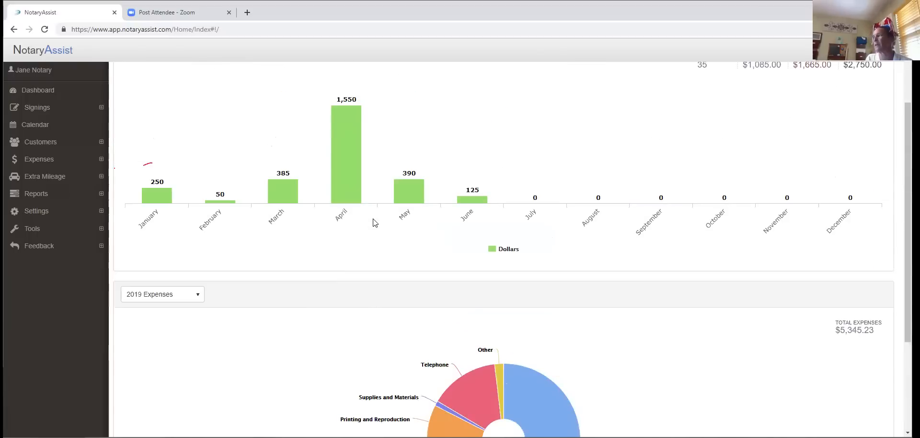
scroll(381, 220, down, 3)
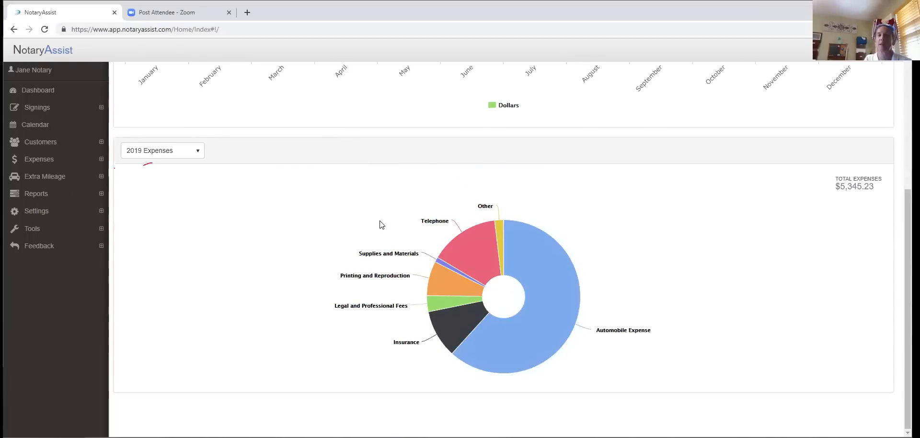
scroll(382, 224, up, 3)
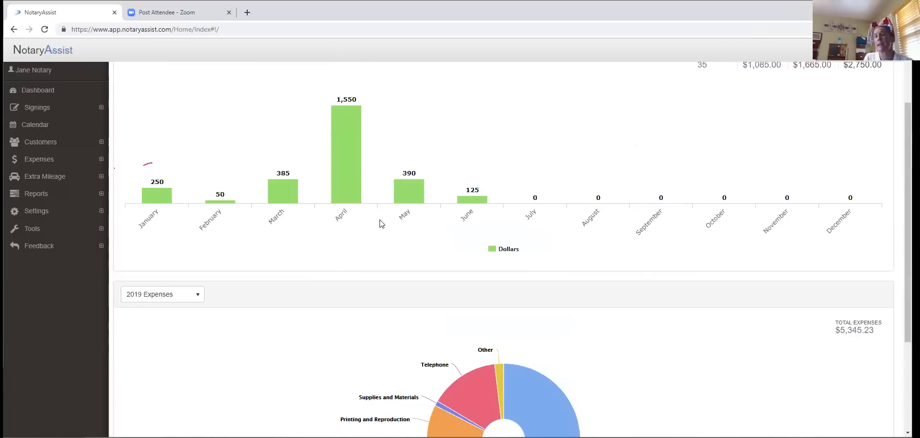
mouse_move(717, 207)
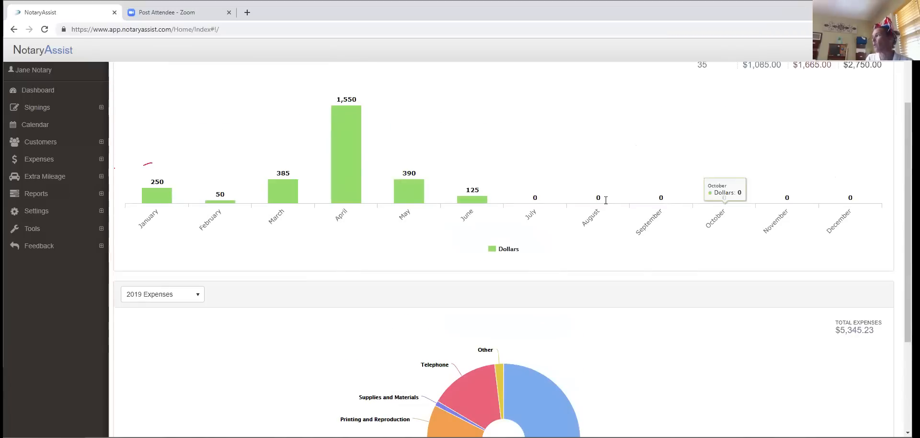
scroll(568, 254, up, 1)
scroll(568, 254, up, 2)
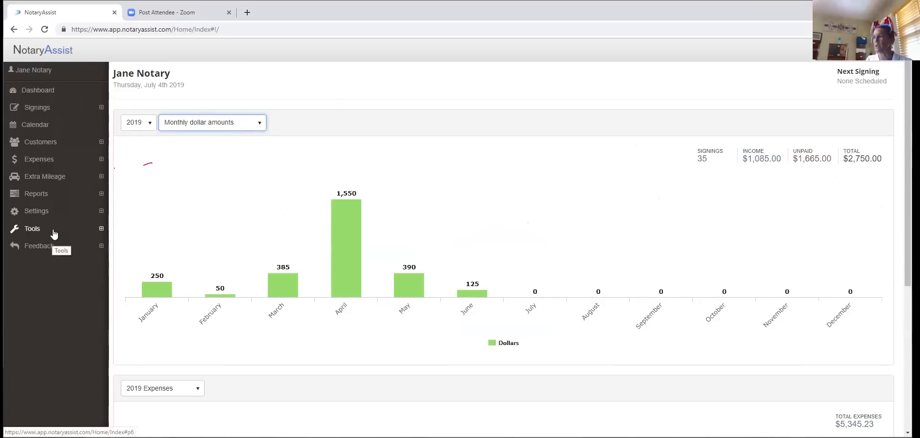
- Open View Signings from the Signings sidebar section with the status filter kept on All
click(39, 109)
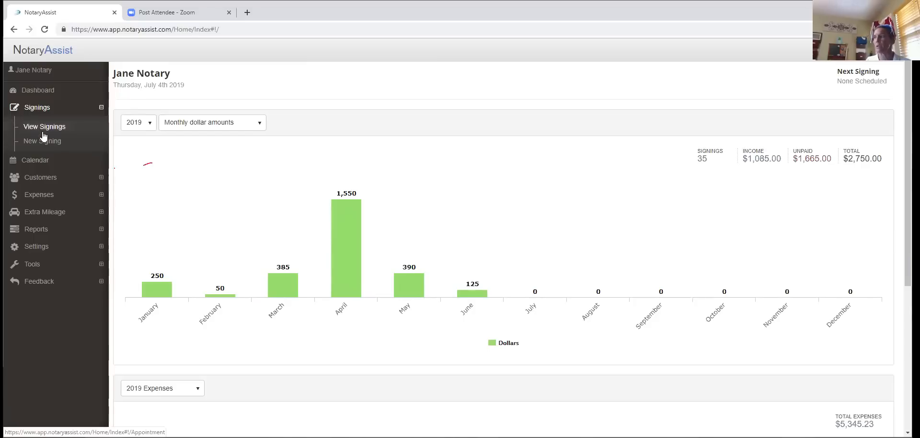
click(42, 132)
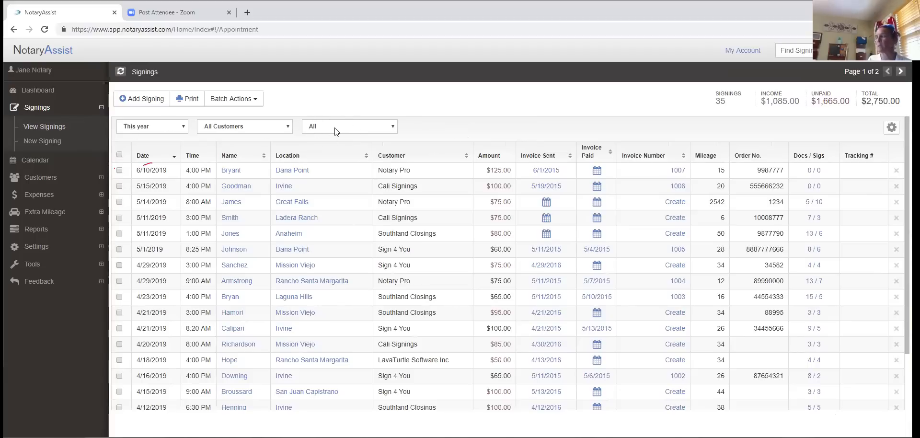
click(392, 128)
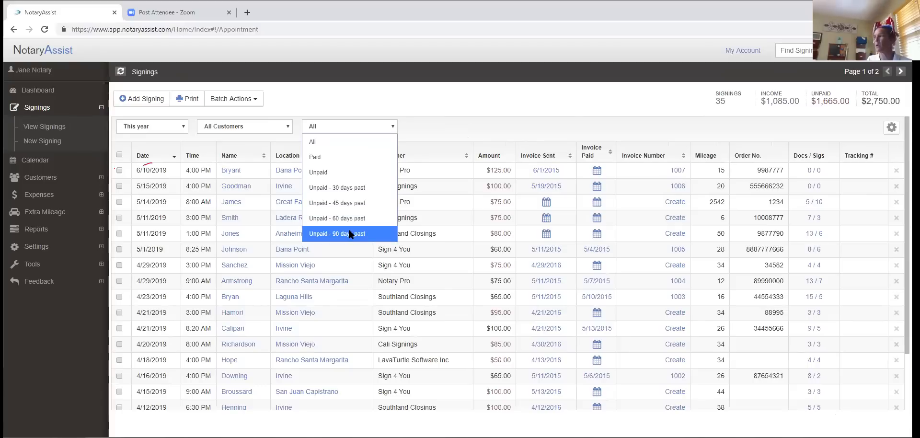
click(317, 142)
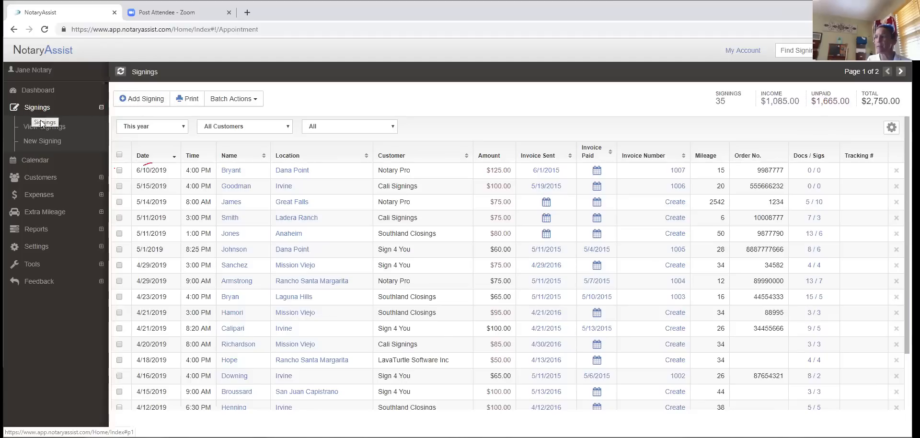
- Add a new signing dated 06/05/2019 at 5:00 PM
click(138, 100)
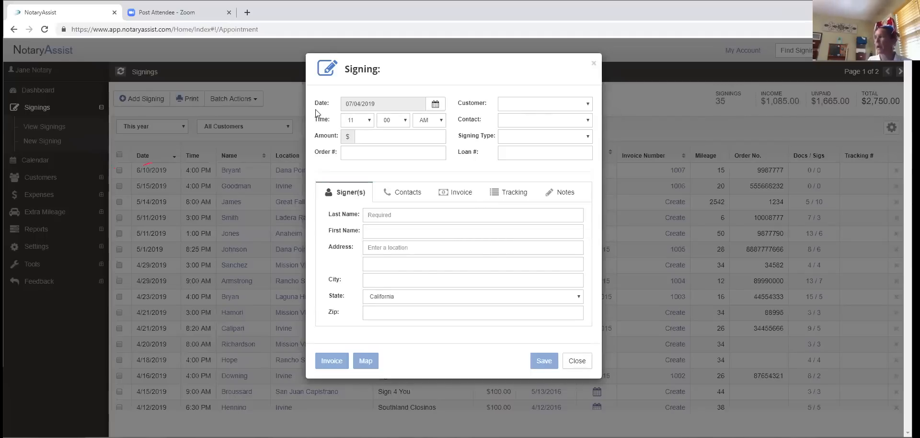
click(435, 106)
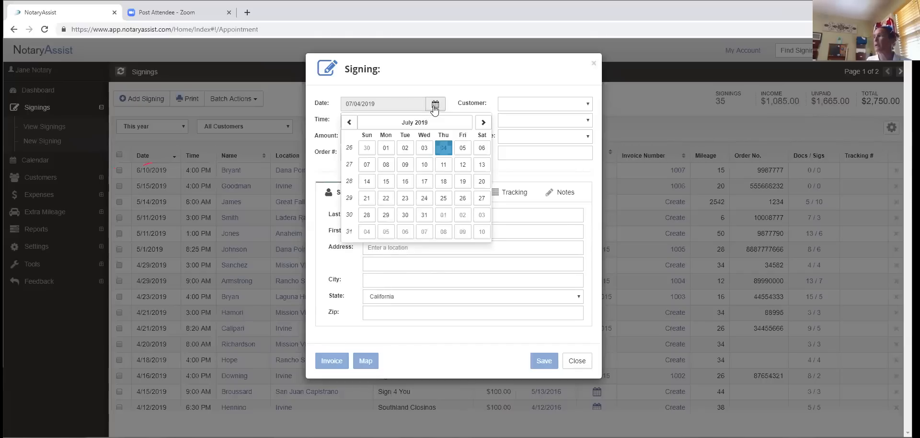
click(349, 123)
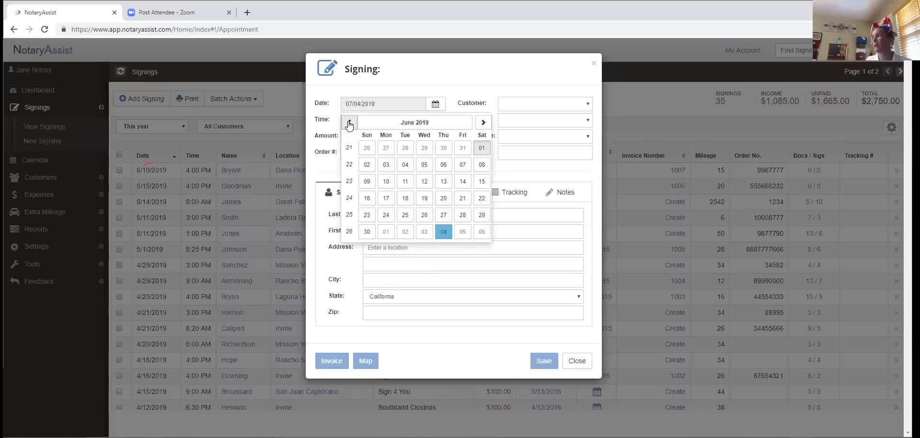
click(425, 165)
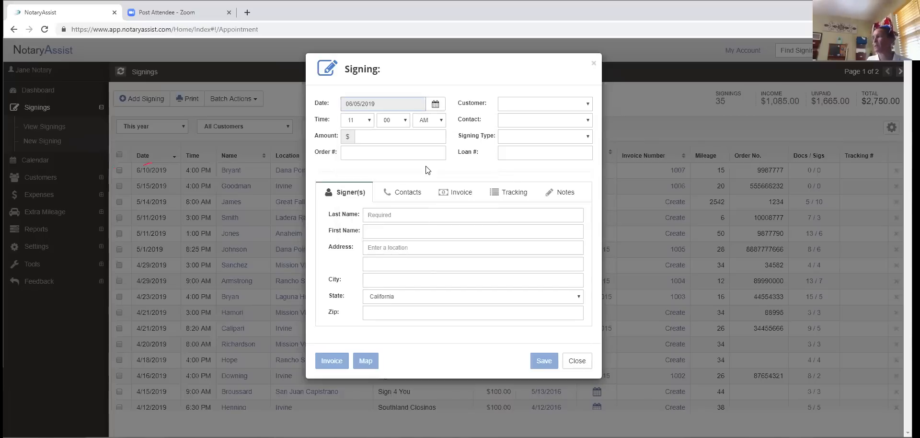
click(369, 119)
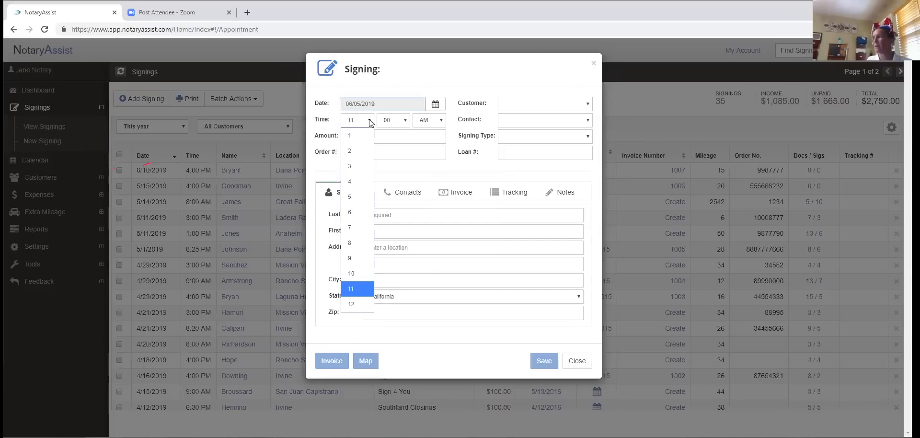
click(358, 197)
click(439, 120)
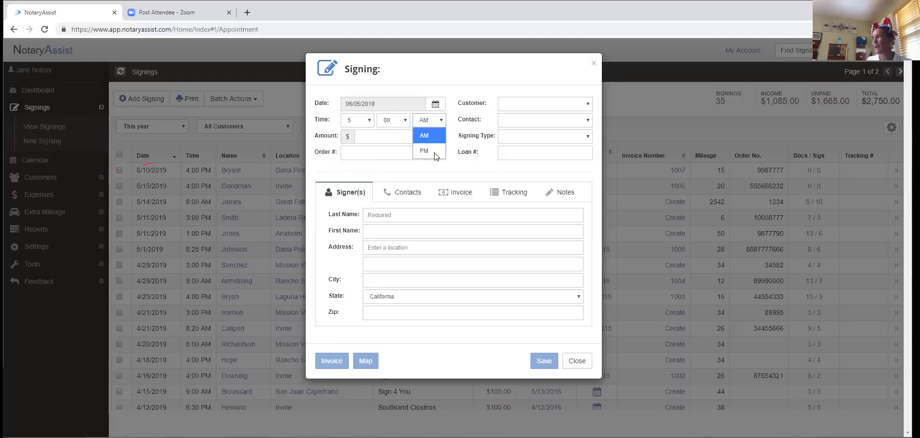
- Enter 75.00 as the signing amount
click(386, 140)
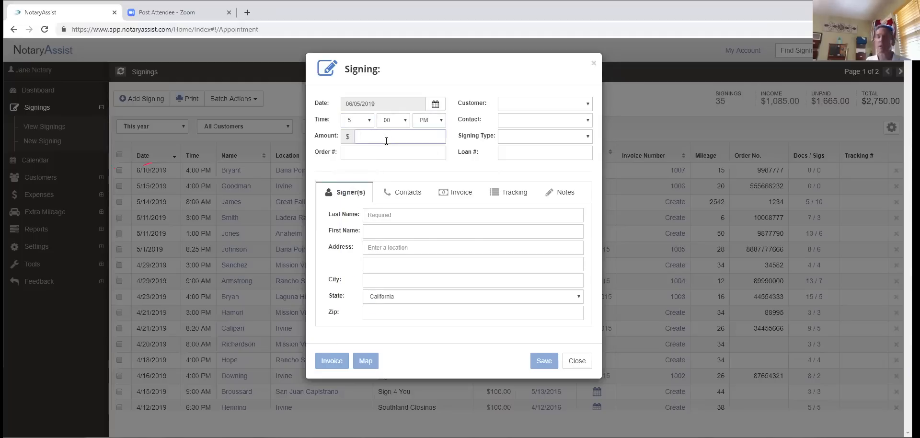
text(758.00)
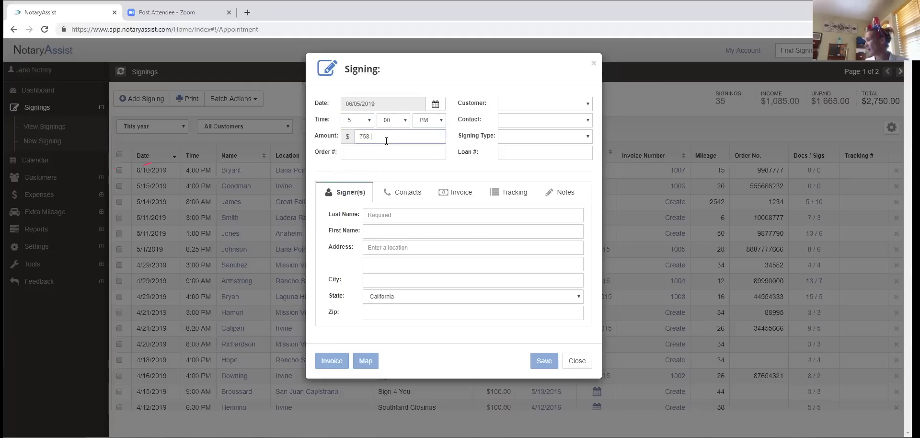
key(BackSpace)
key(BackSpace)
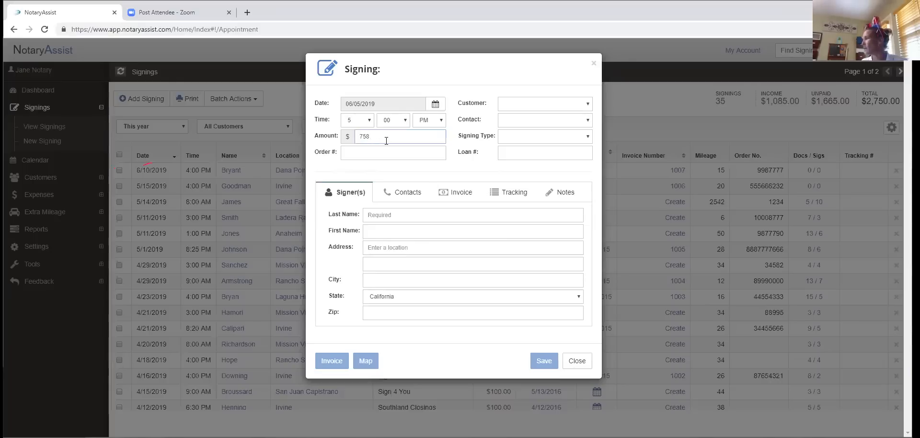
text(.00)
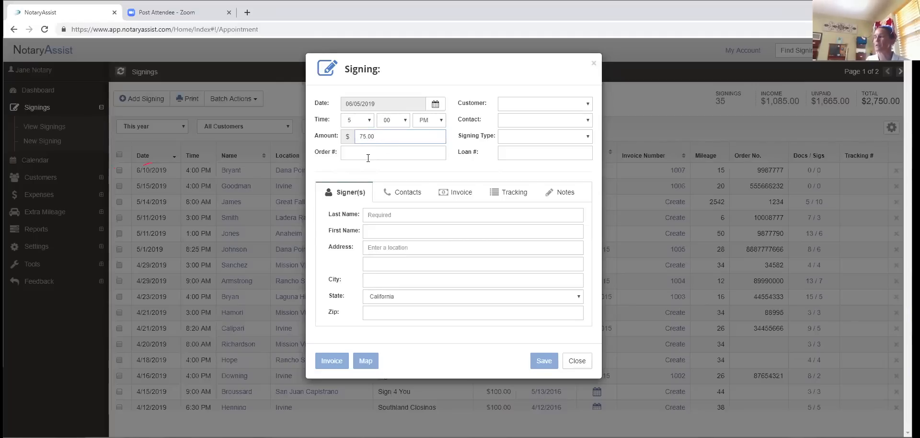
- Set the customer to Orange Coast Title Company and pick its contact
click(350, 153)
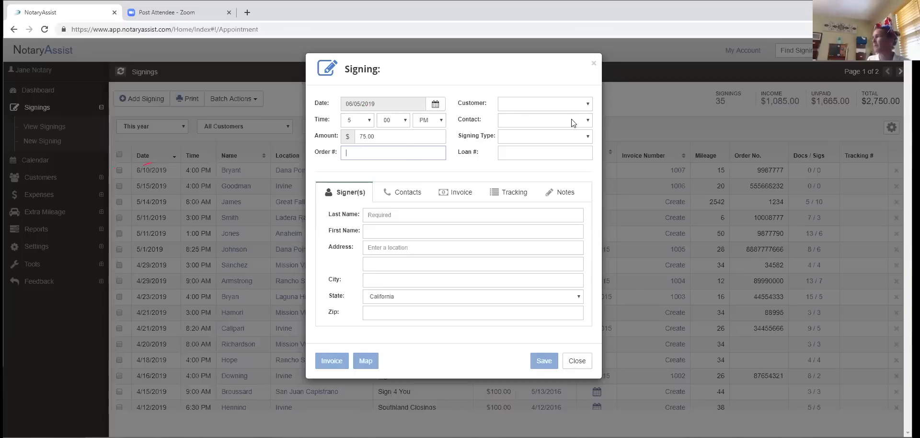
click(587, 105)
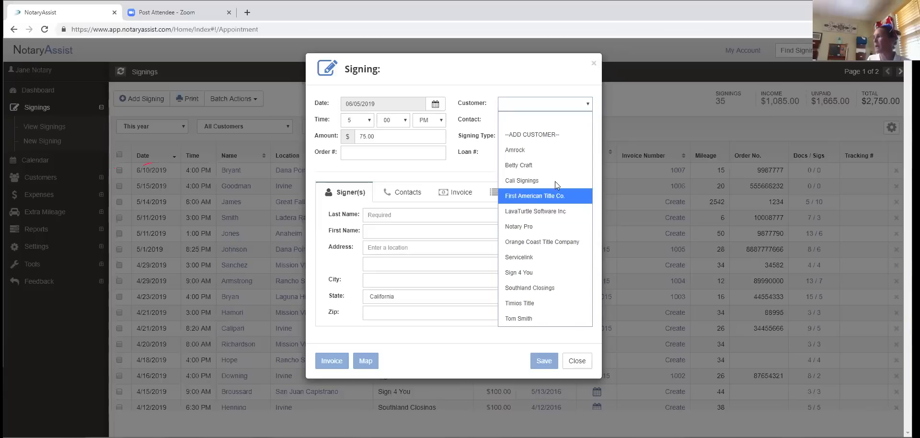
click(583, 108)
click(588, 104)
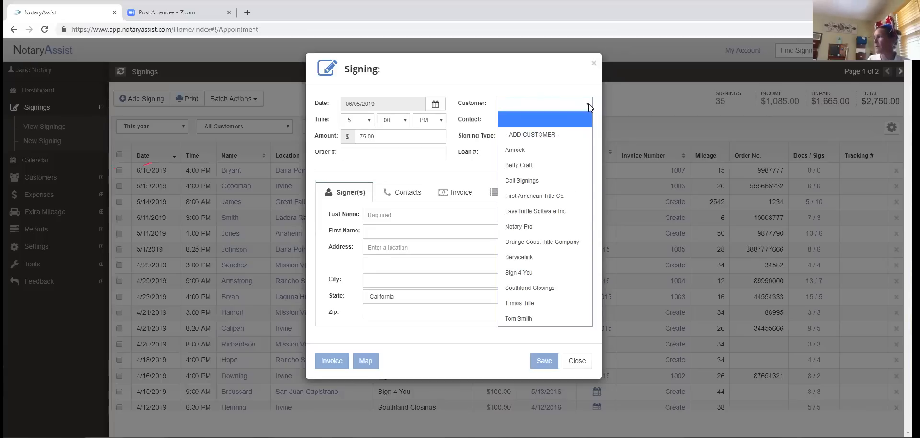
click(560, 237)
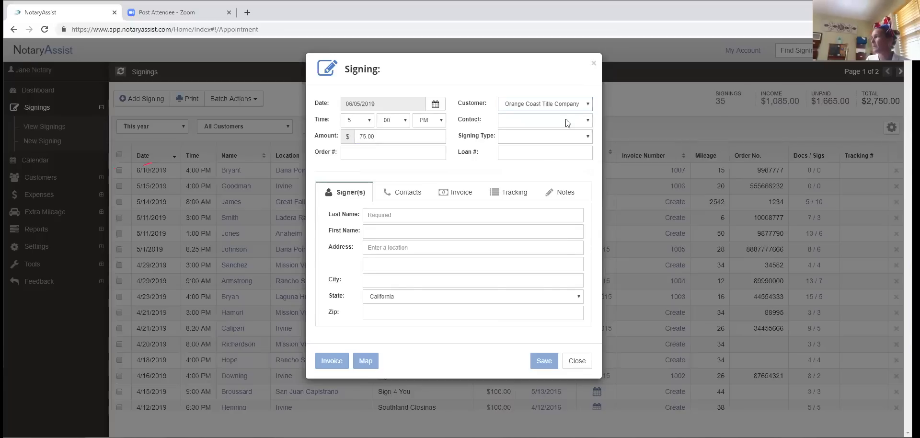
click(588, 120)
click(518, 151)
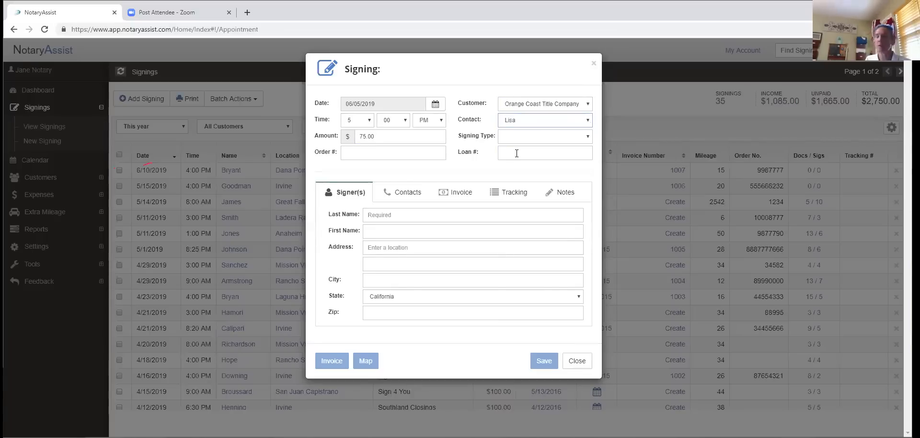
click(588, 137)
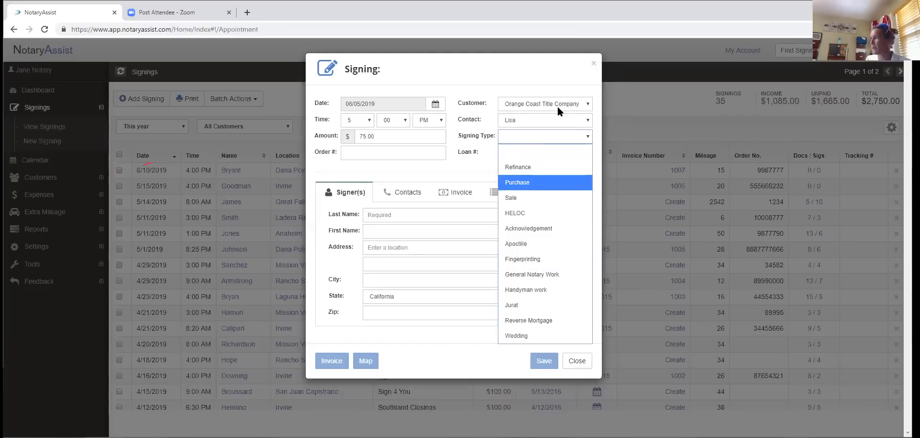
click(511, 184)
click(503, 154)
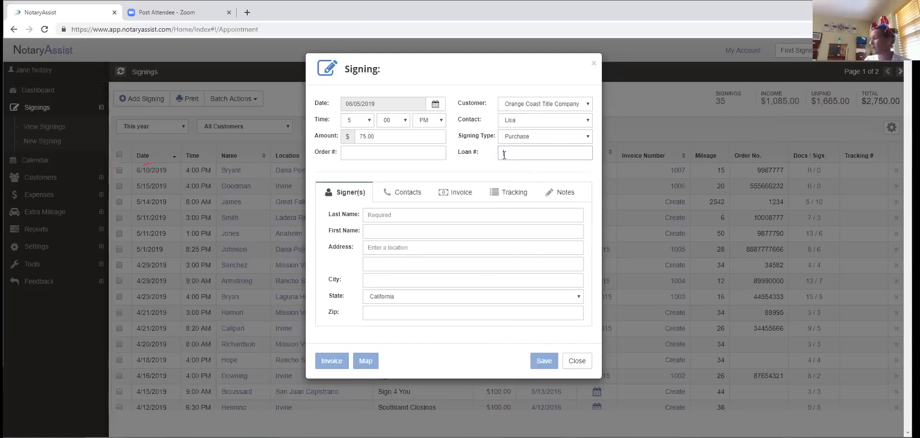
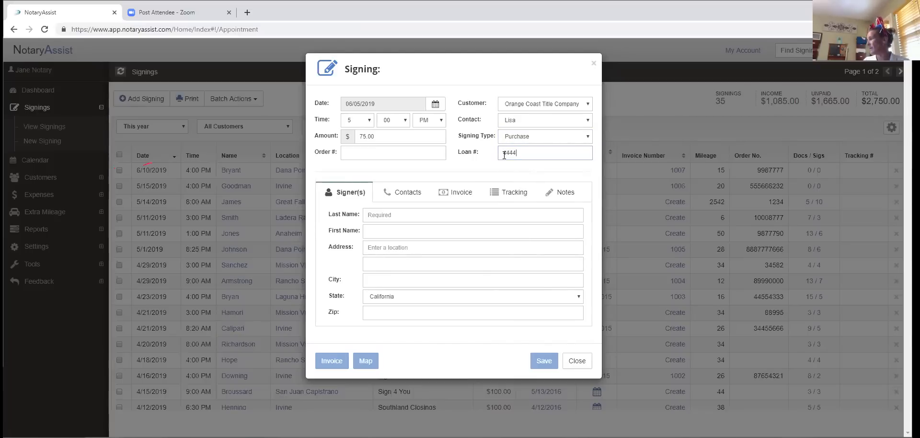
click(378, 215)
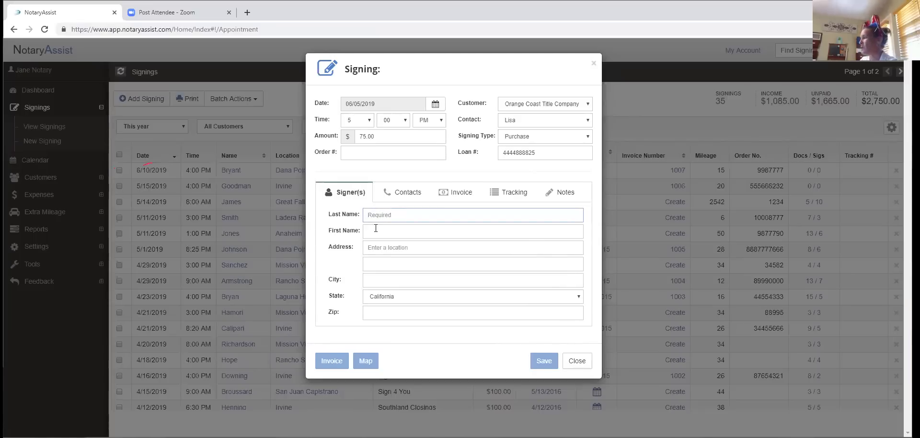
- Enter the signer's last name and first name
text(Signer)
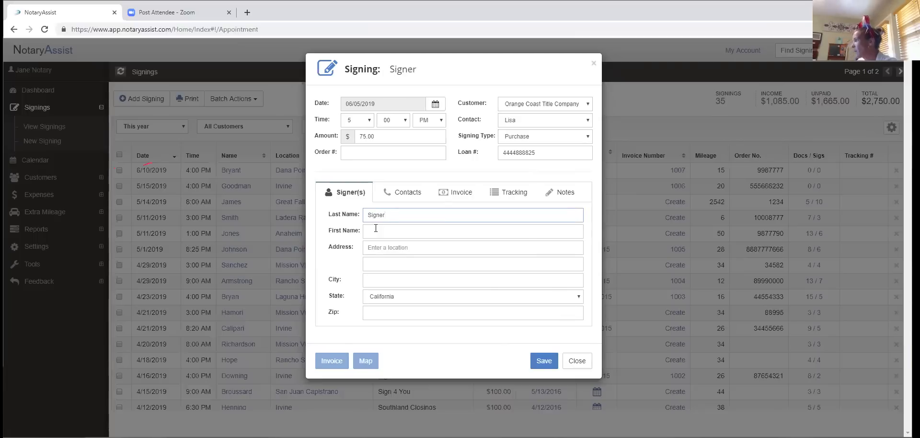
click(375, 230)
text(Ted)
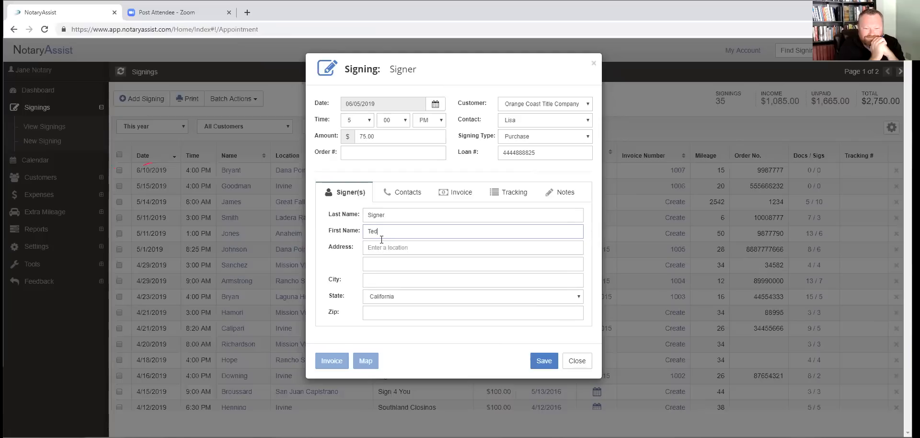
- Fill the signer's street, city, state and zip from the suggested address
click(374, 248)
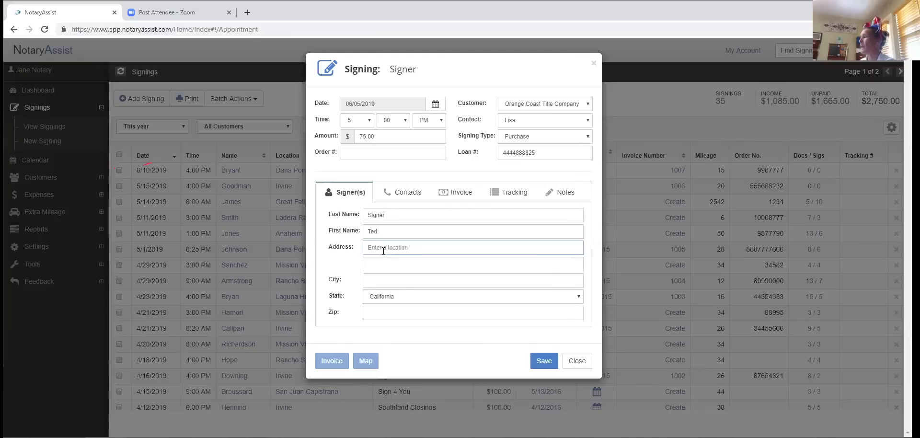
text(2)
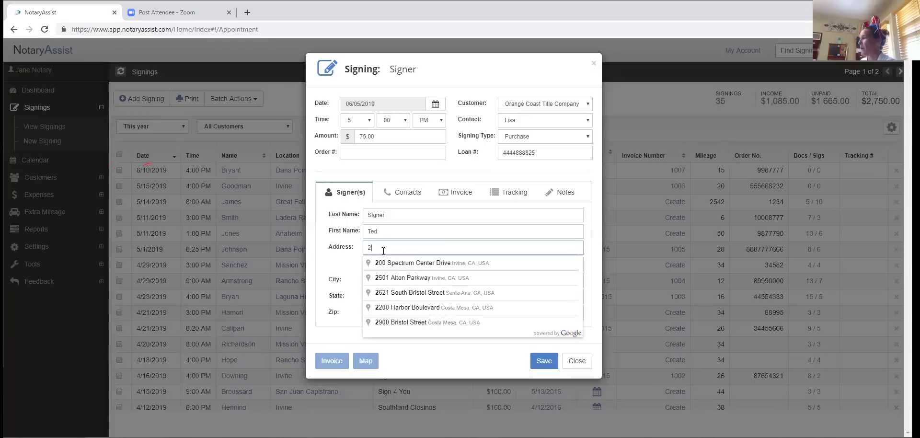
text(4)
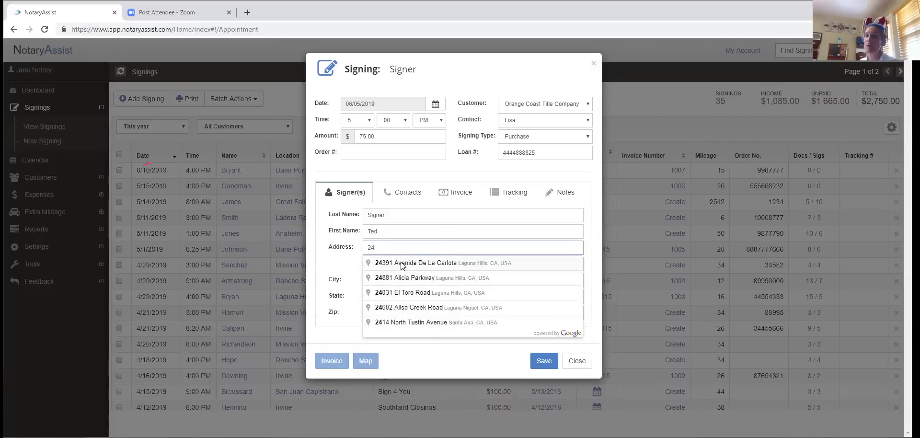
click(421, 282)
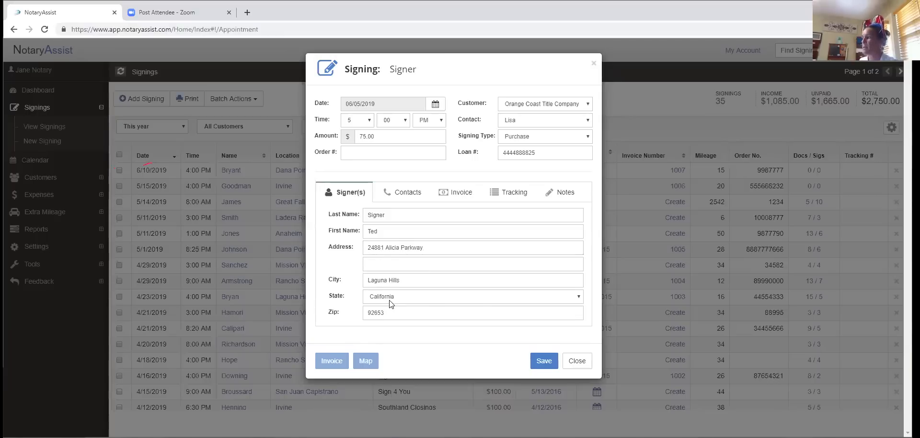
- Enter the signer's home phone on the Contacts tab and dismiss the co-signer autofill lists
click(400, 198)
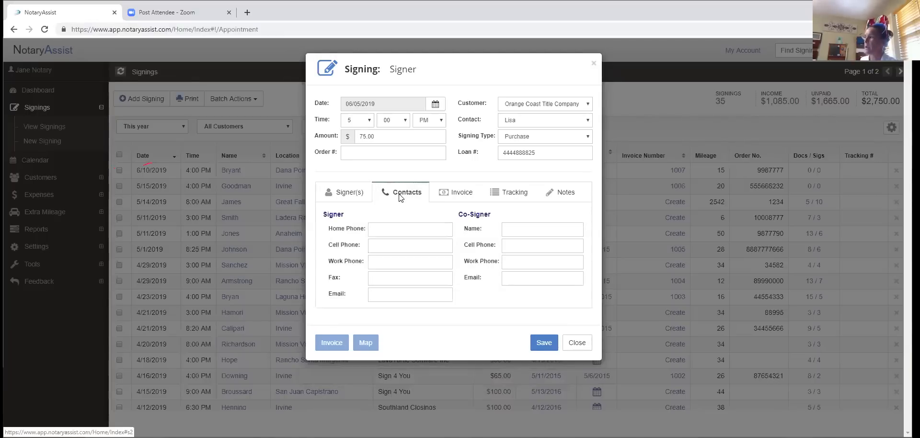
click(385, 230)
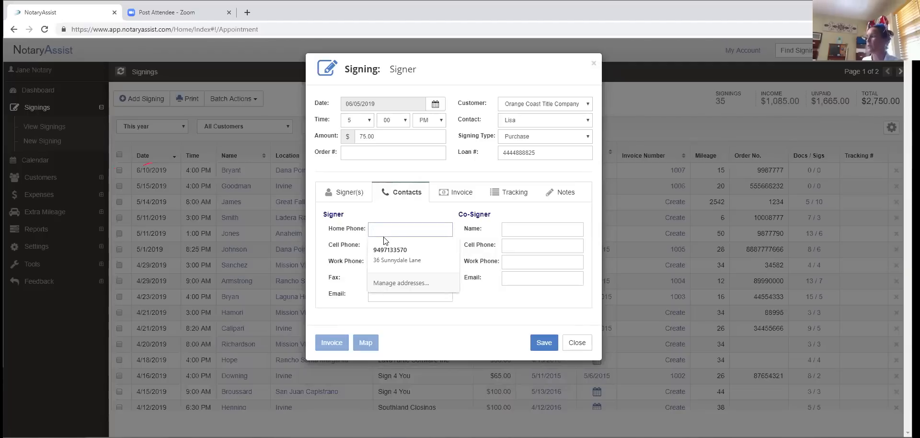
text(333-3)
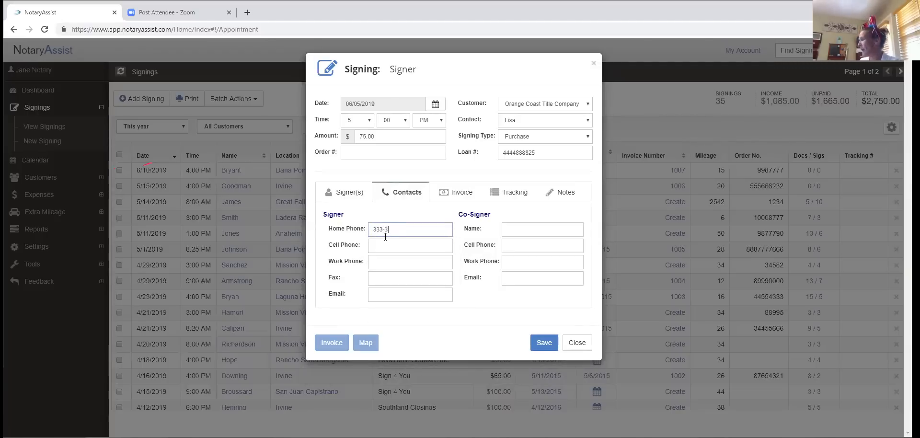
text(33-3333)
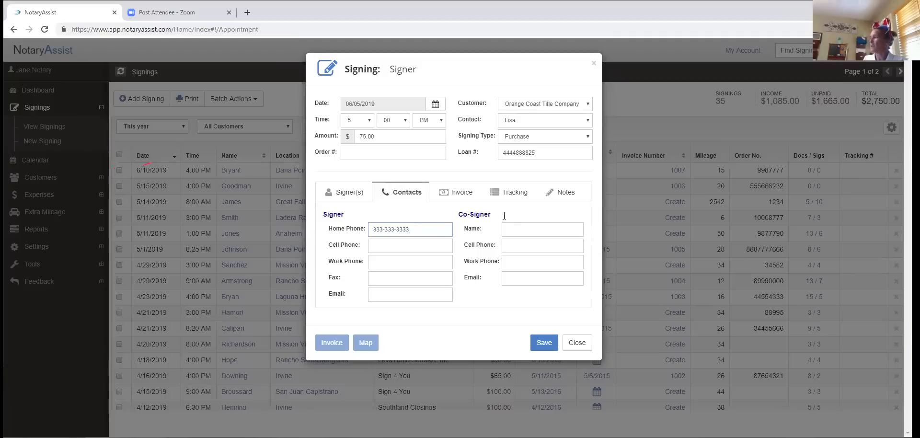
click(516, 229)
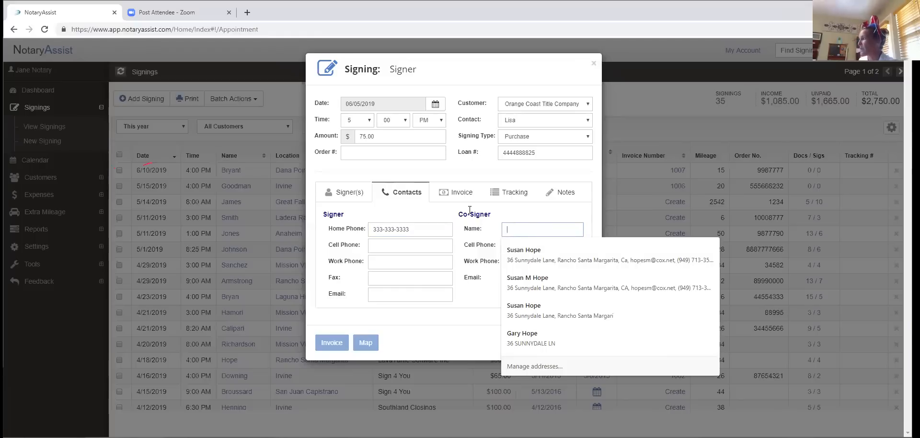
click(431, 263)
click(356, 272)
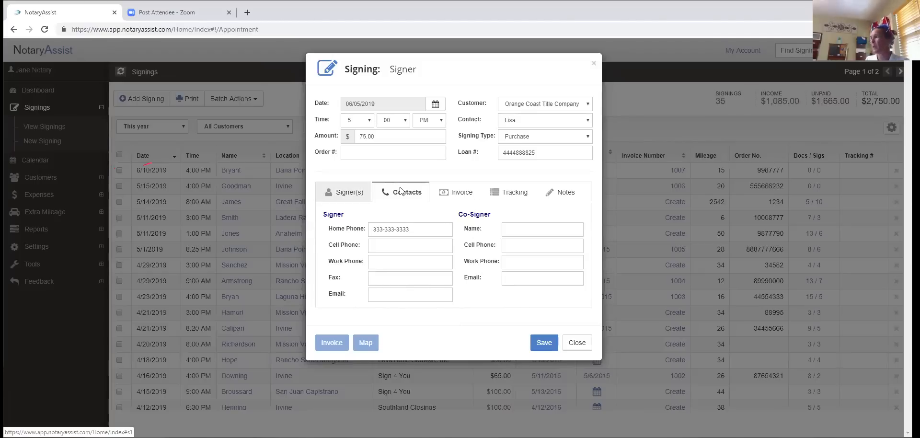
- Set the Invoice Sent date to 06/05/2019 on the Invoice tab
click(458, 193)
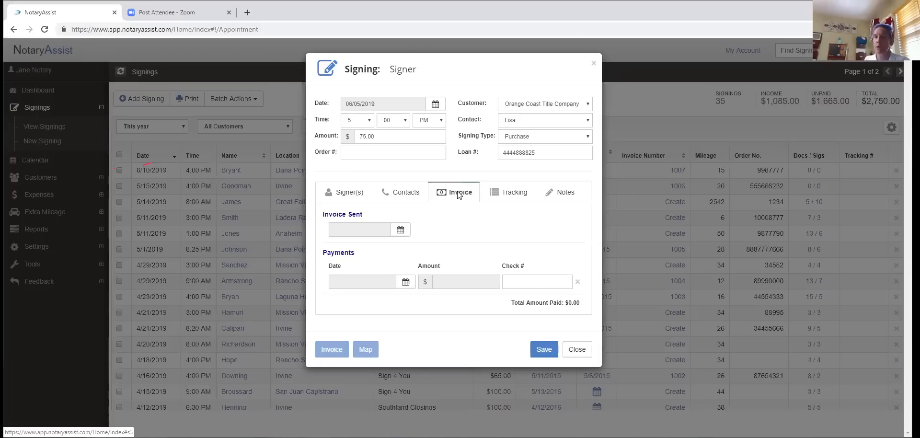
click(401, 231)
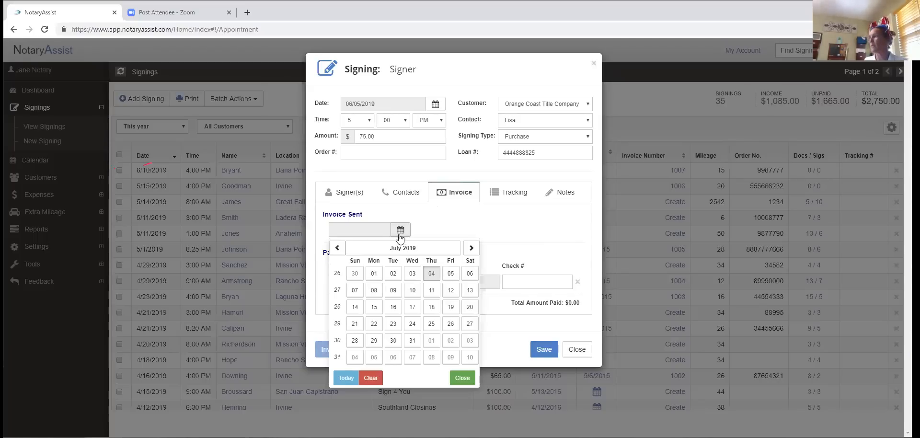
click(353, 257)
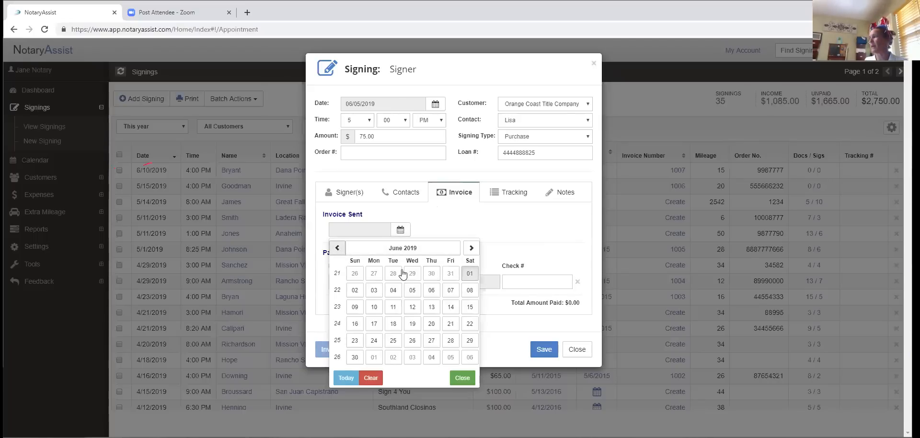
click(411, 290)
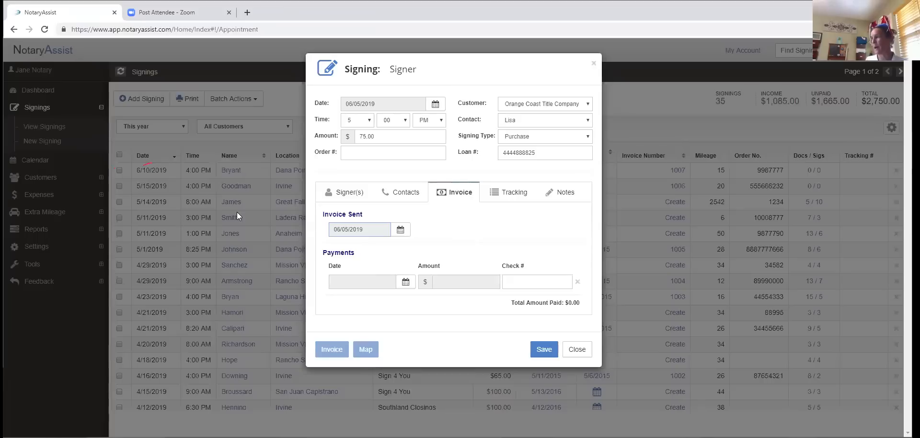
- Date the existing payment 07/01/2019 and reduce its amount to $50
click(406, 281)
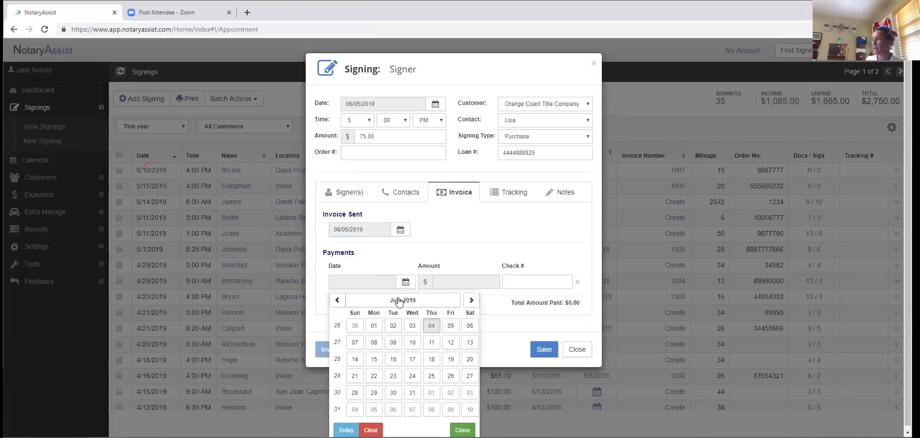
click(373, 325)
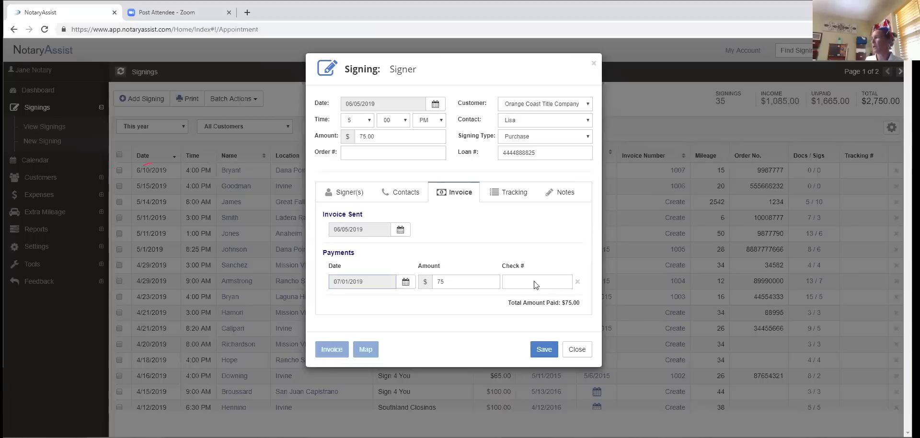
click(451, 282)
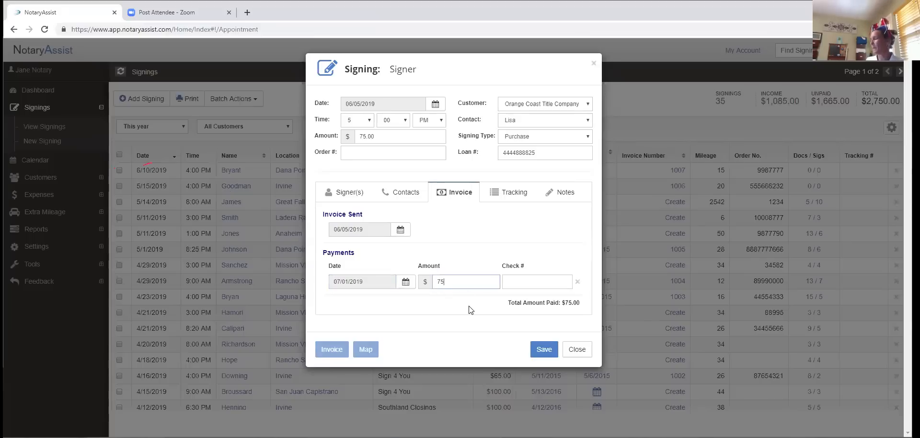
key(BackSpace)
key(BackSpace)
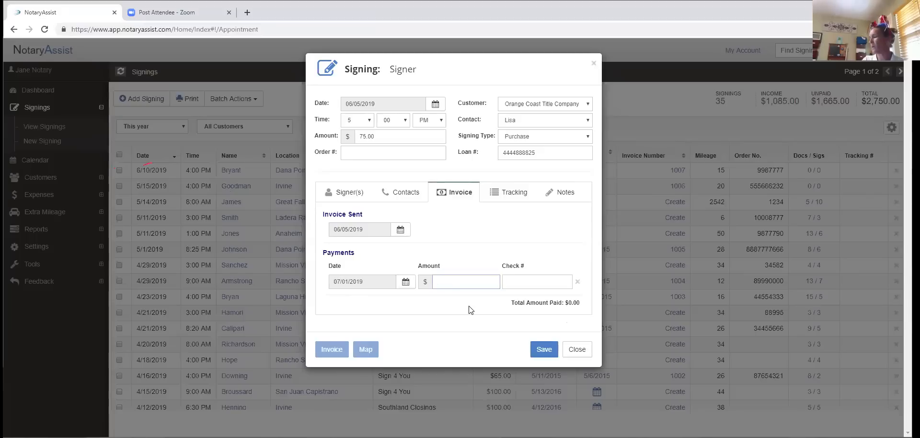
text(50)
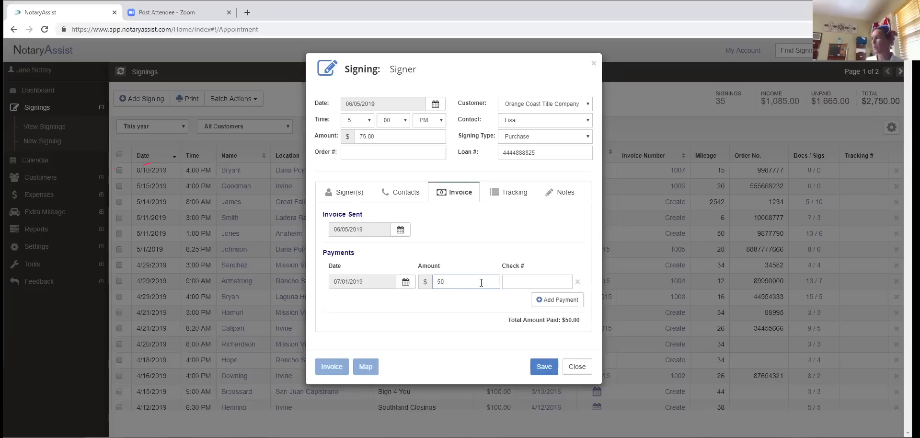
- Add a second $25 payment dated 07/04/2019
click(551, 307)
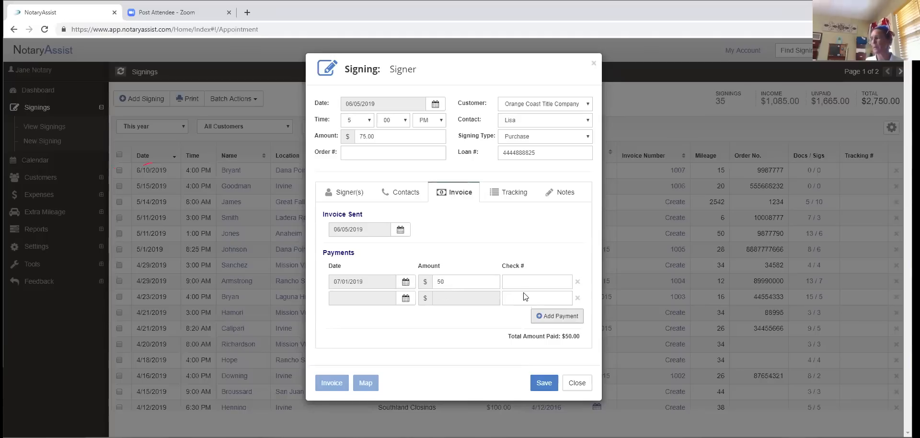
click(405, 302)
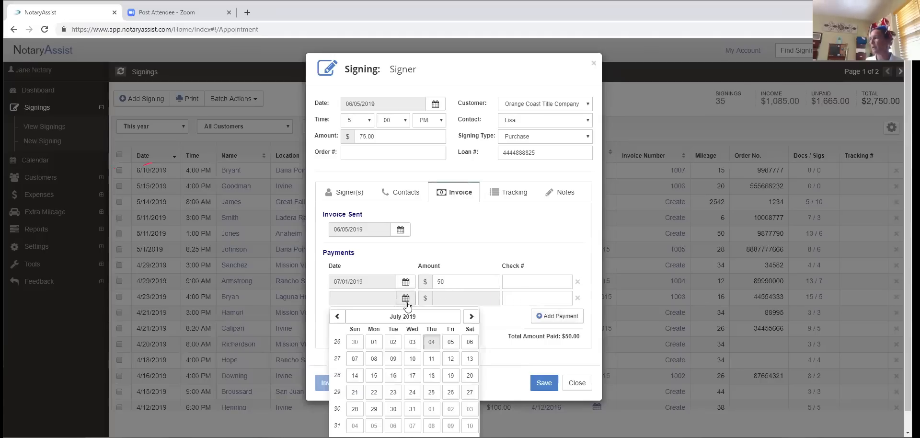
click(431, 342)
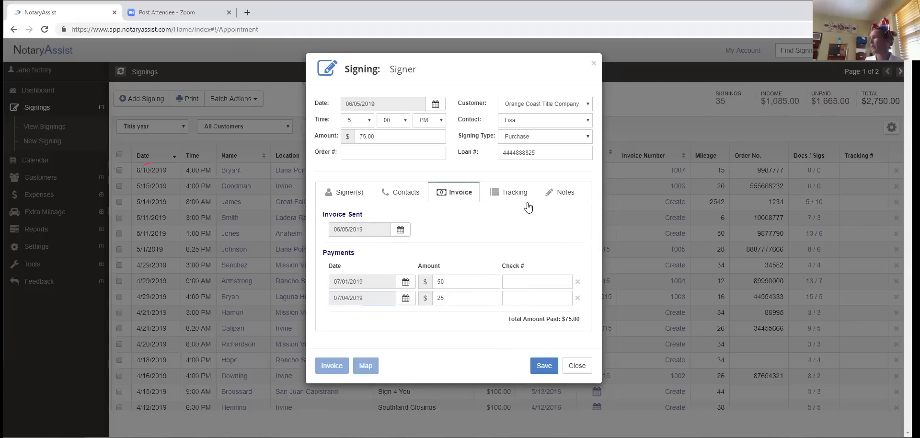
- Delete both the $25 and $50 invoice payment rows
click(577, 298)
click(577, 282)
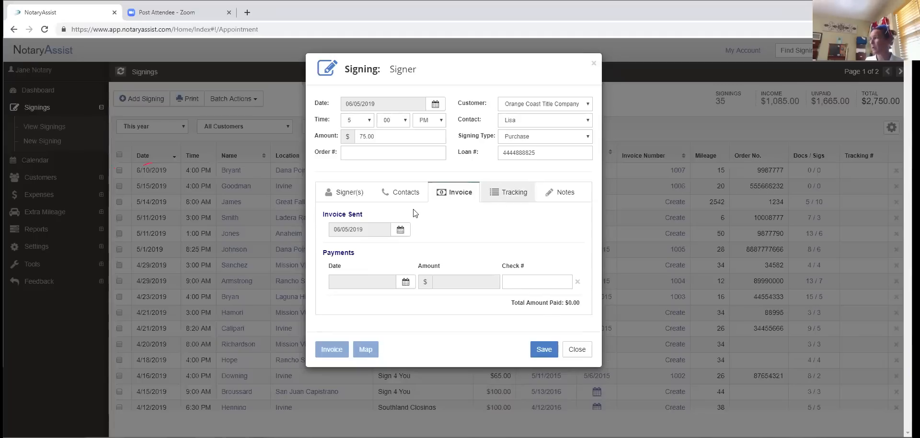
click(515, 194)
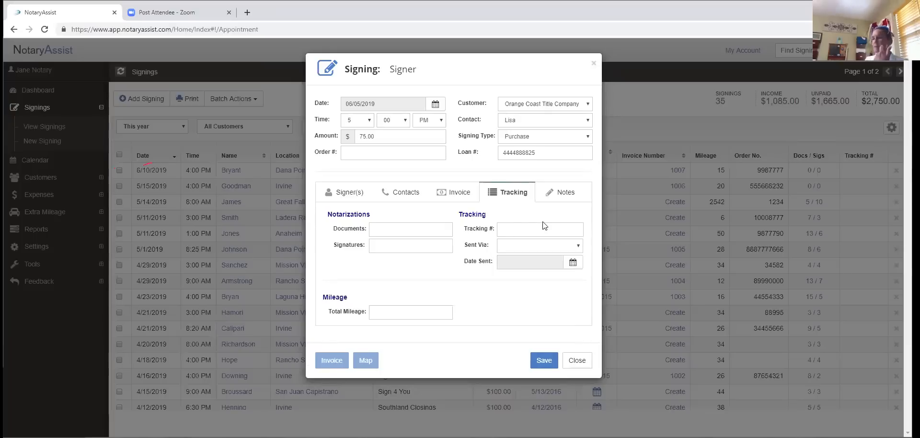
- Enter 'drop off' as the tracking number, leaving Sent Via and date sent blank
click(576, 246)
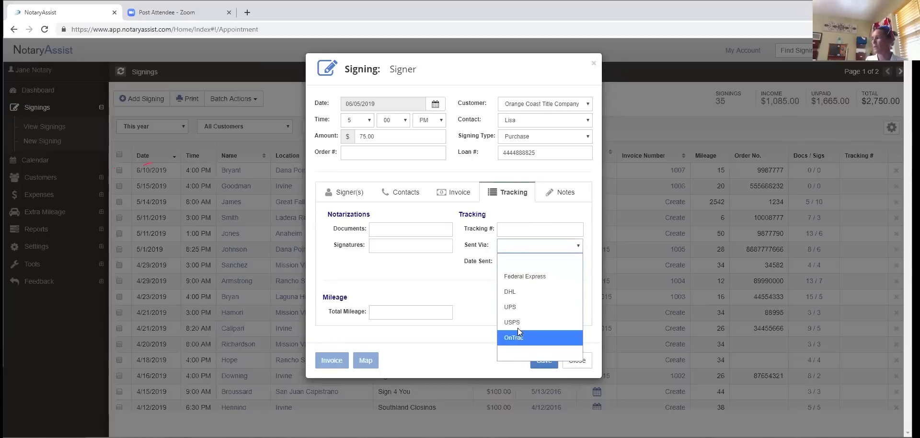
click(507, 277)
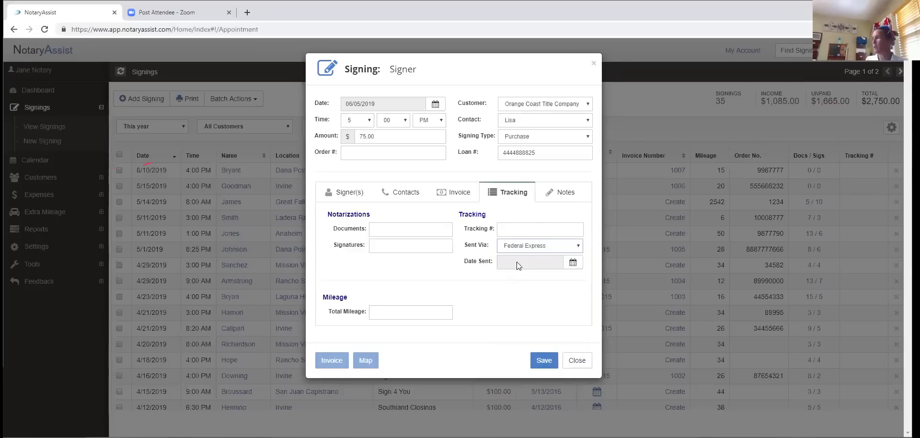
click(572, 266)
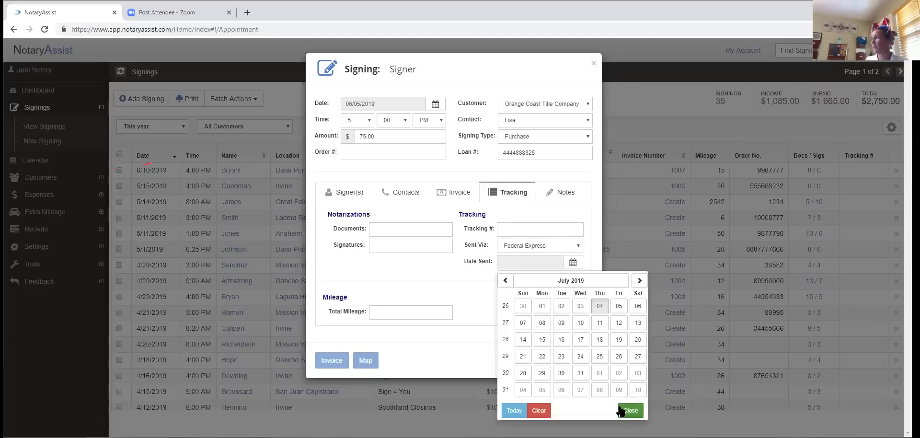
click(539, 411)
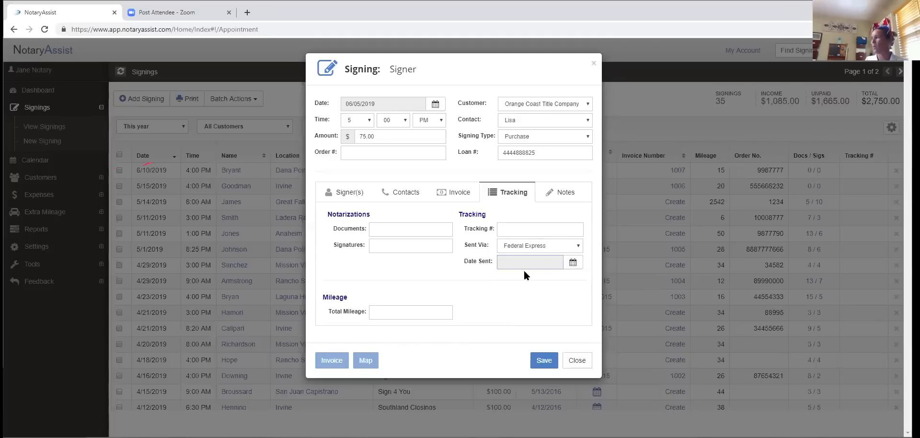
click(506, 229)
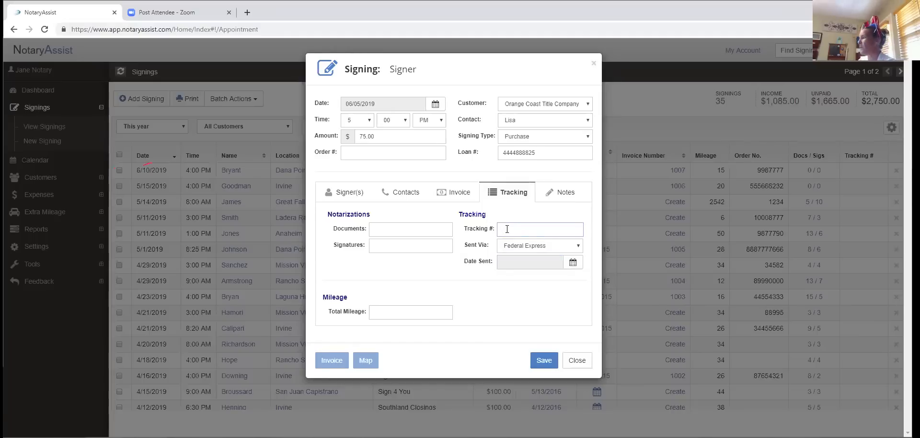
text(drop)
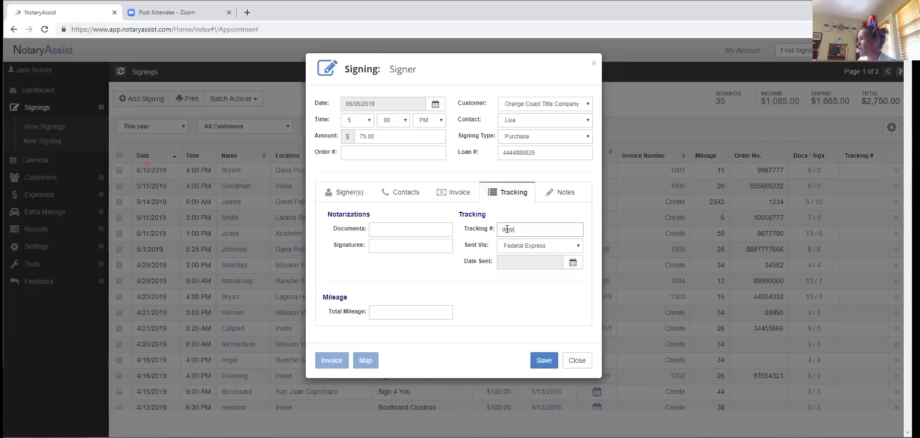
text( off)
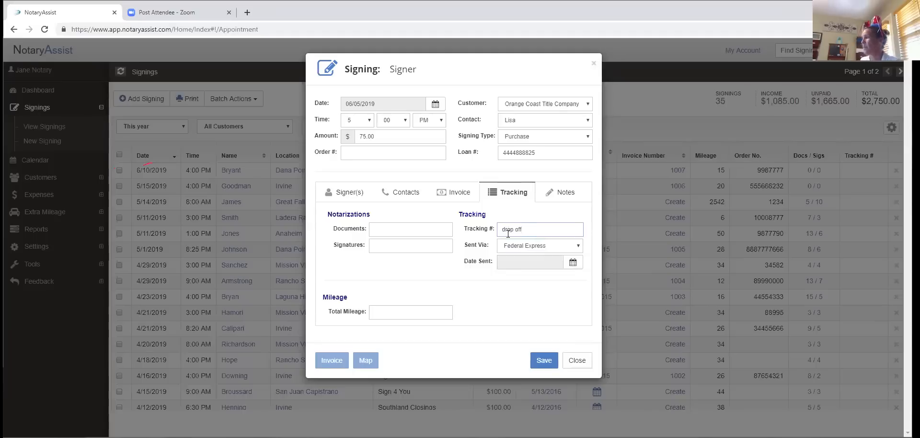
click(579, 246)
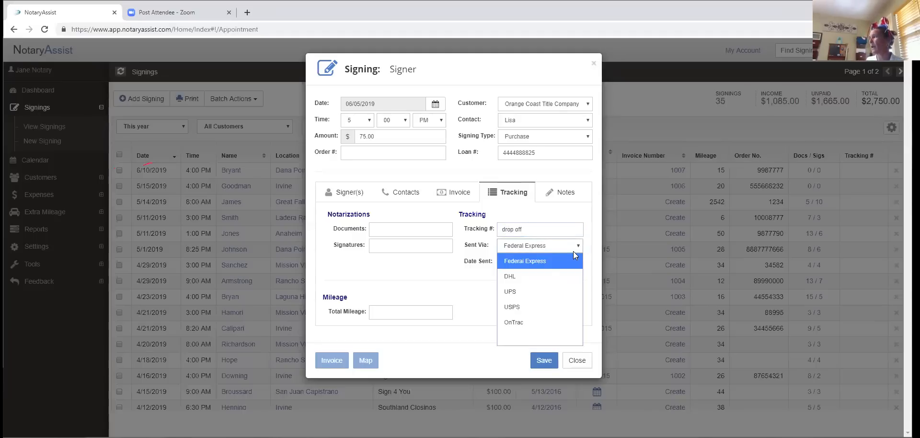
click(527, 337)
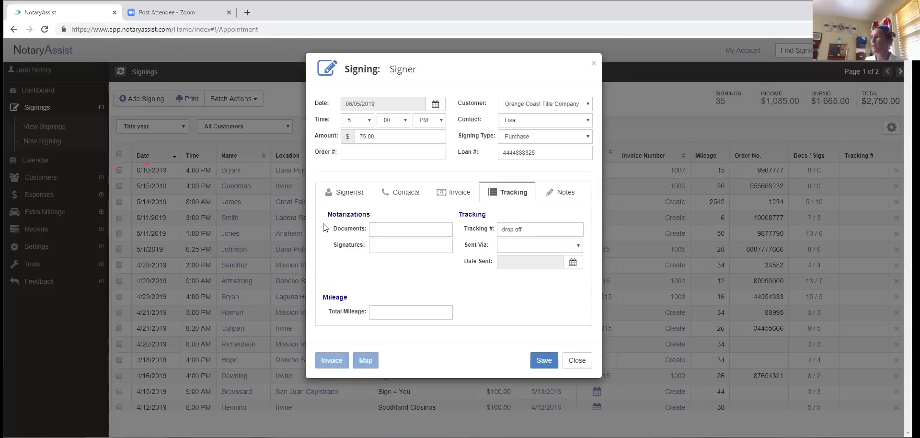
click(374, 224)
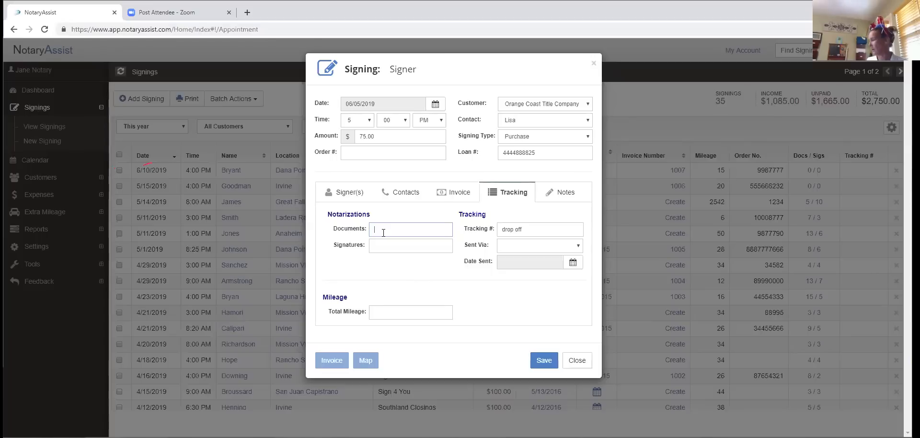
- Enter 5 as the Documents count under Notarizations
text(5)
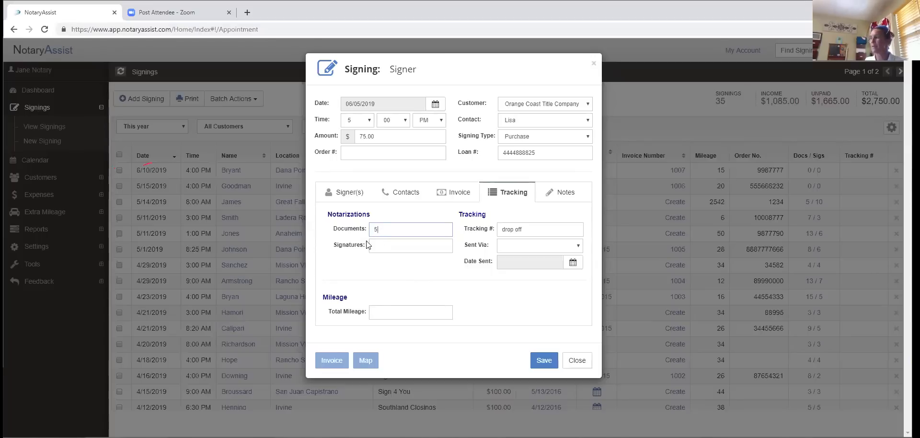
click(383, 247)
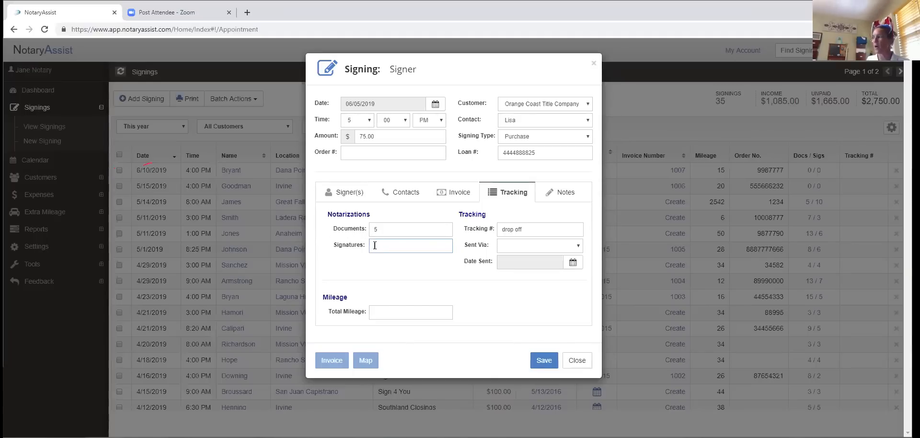
- Record 5 signatures for the signing, then move on to the Total Mileage field
text(10)
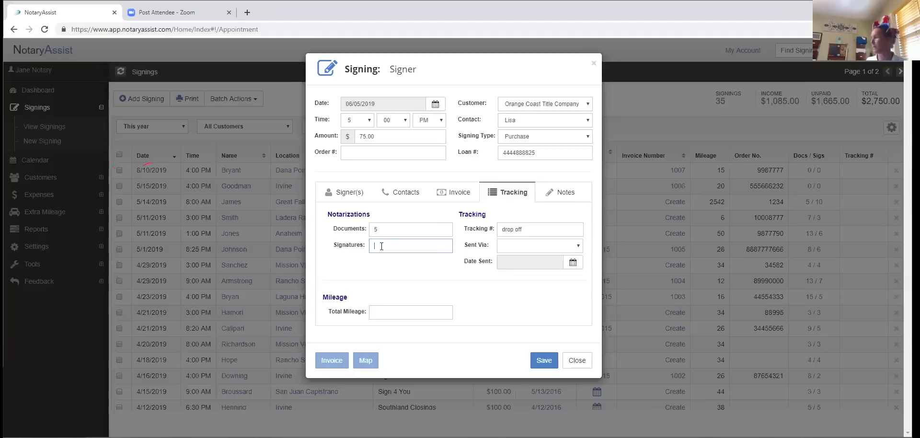
text(5)
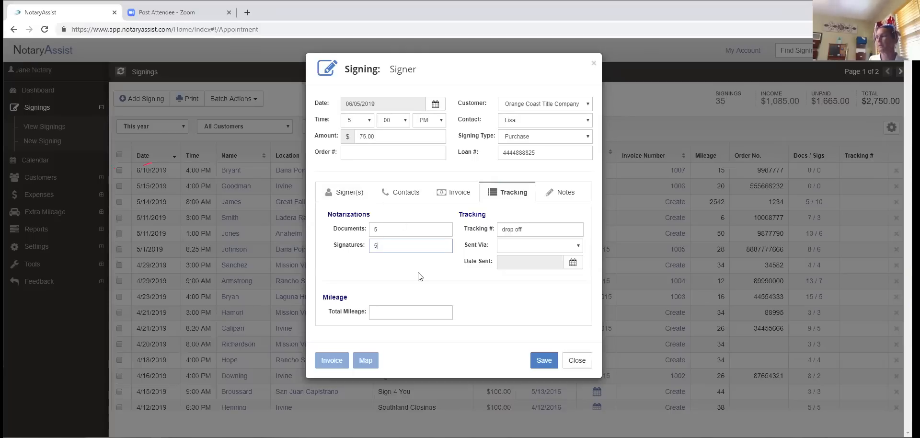
click(376, 312)
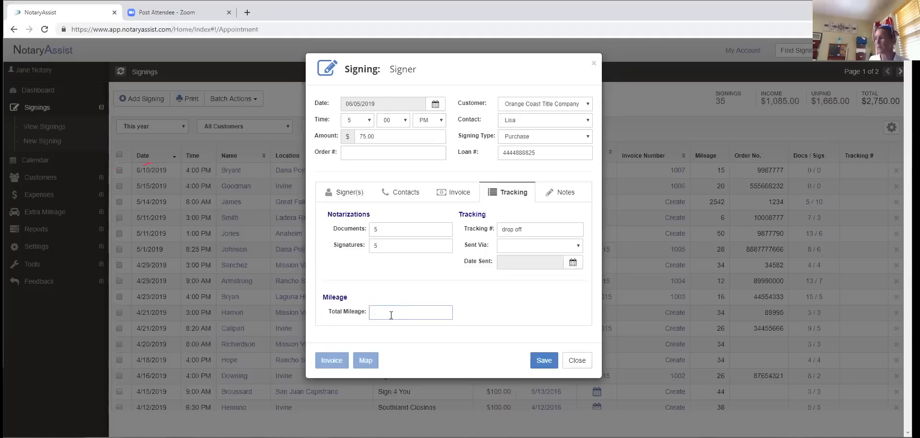
- Save the 6/5/2019 Laguna Hills signing and expand the Settings menu in the sidebar
click(534, 362)
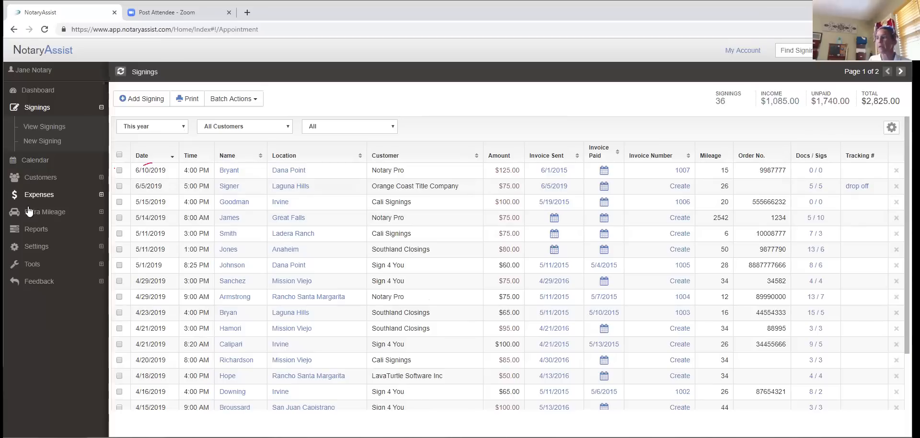
click(44, 247)
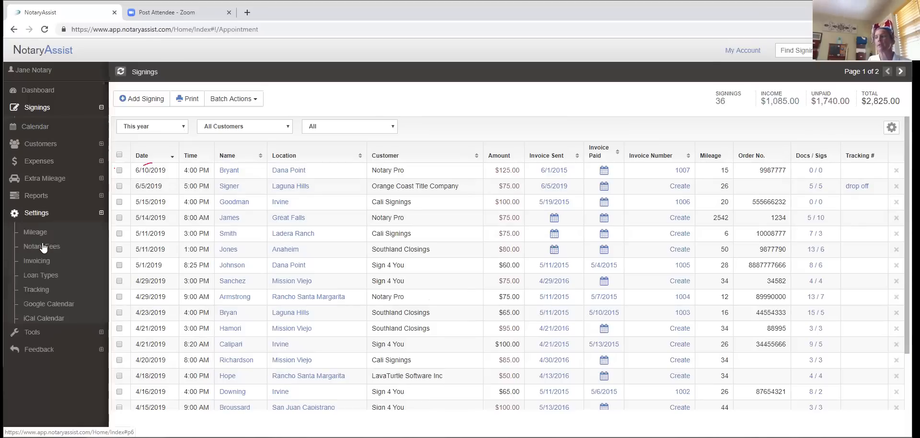
- Close the Mileage settings without changes and reopen the 6/5/2019 Laguna Hills signing
click(40, 233)
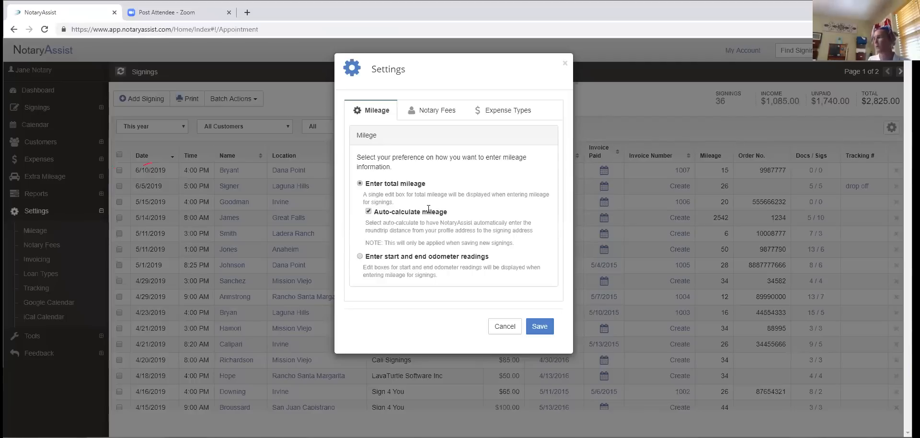
click(505, 327)
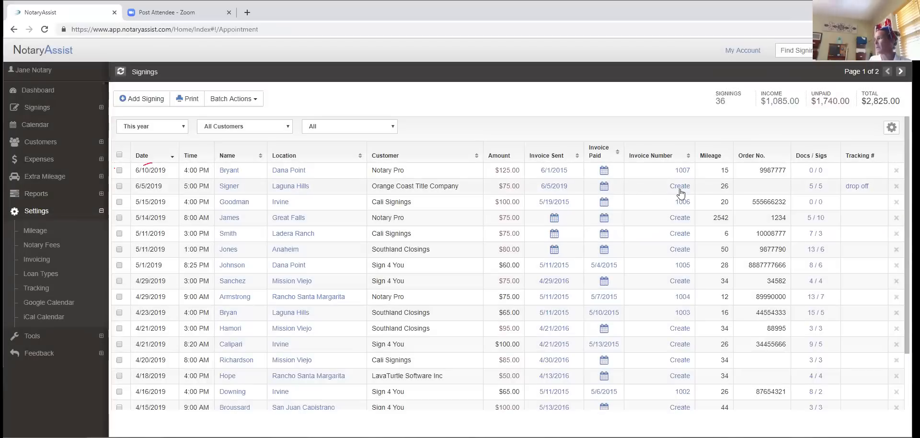
click(229, 188)
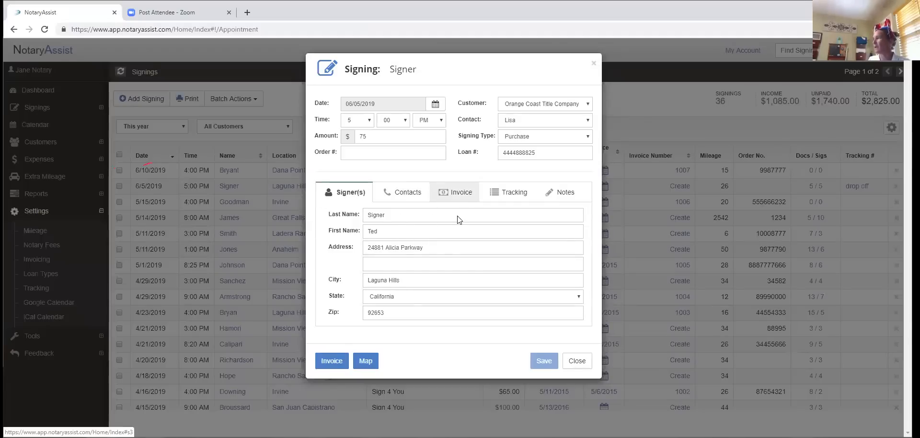
- Change the signing's Total Mileage from 26 to 36 on the Tracking tab and save
click(499, 197)
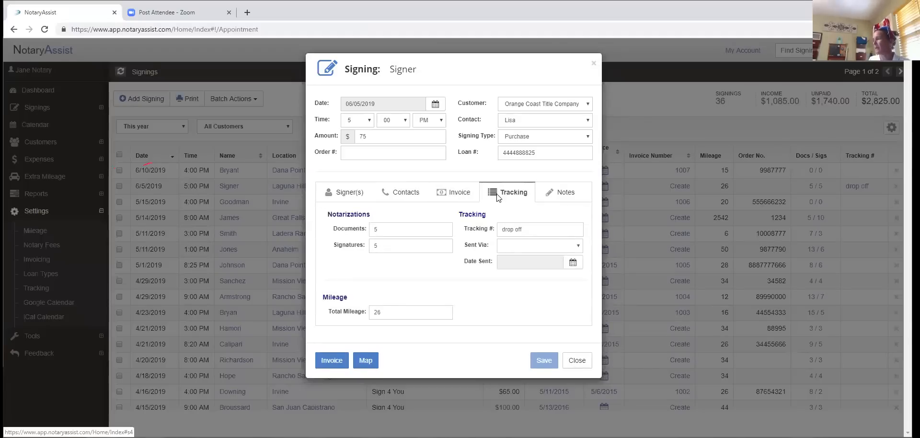
click(394, 307)
key(BackSpace)
key(BackSpace)
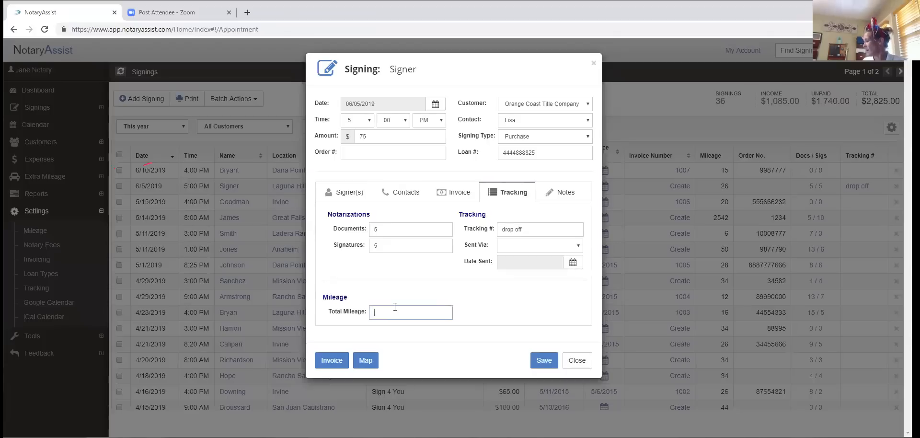
text(6)
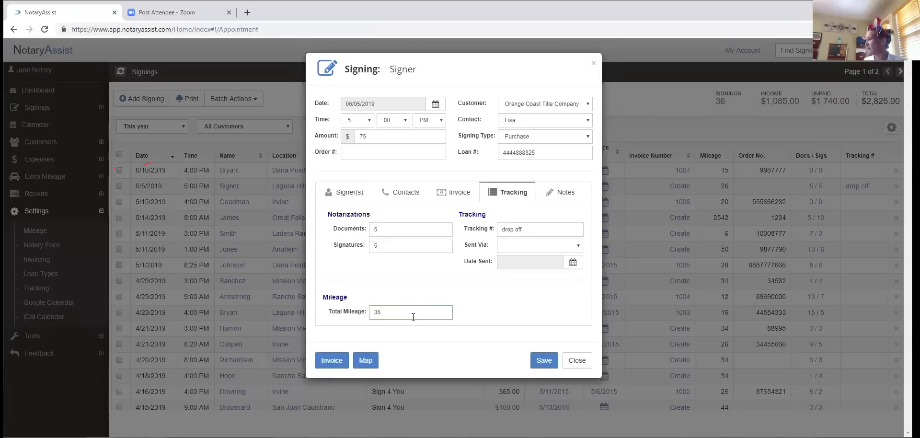
click(544, 362)
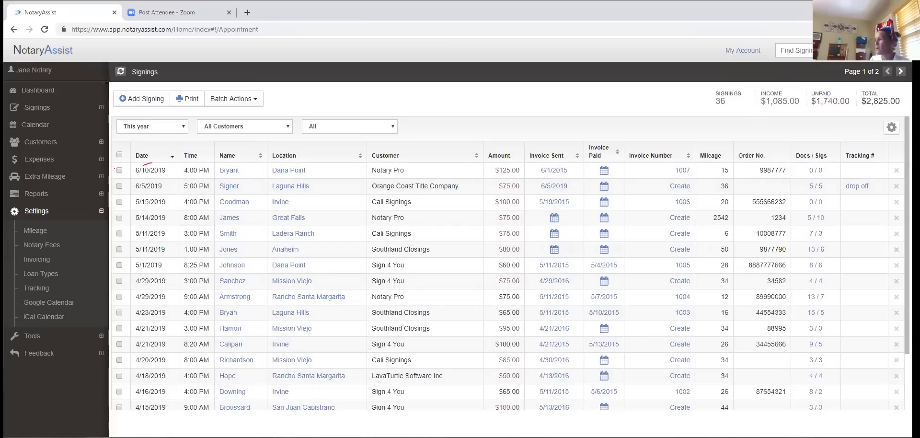
- Delete the 5/14/2019 Great Falls signing, confirming the deletion
click(896, 218)
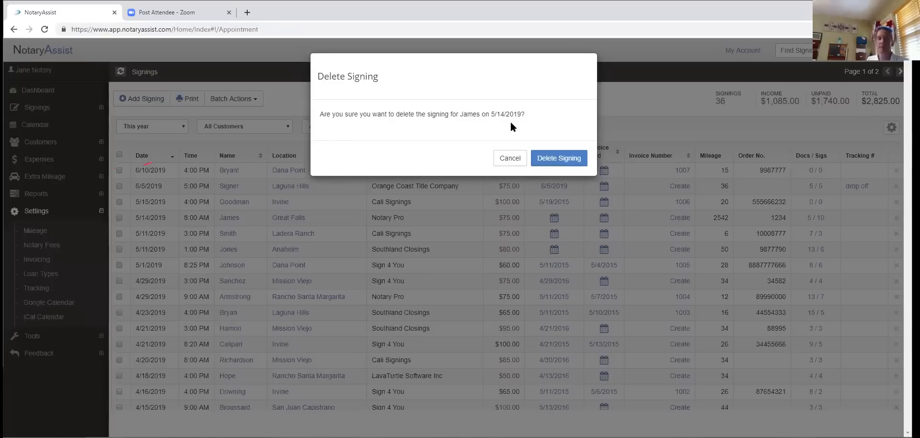
click(552, 163)
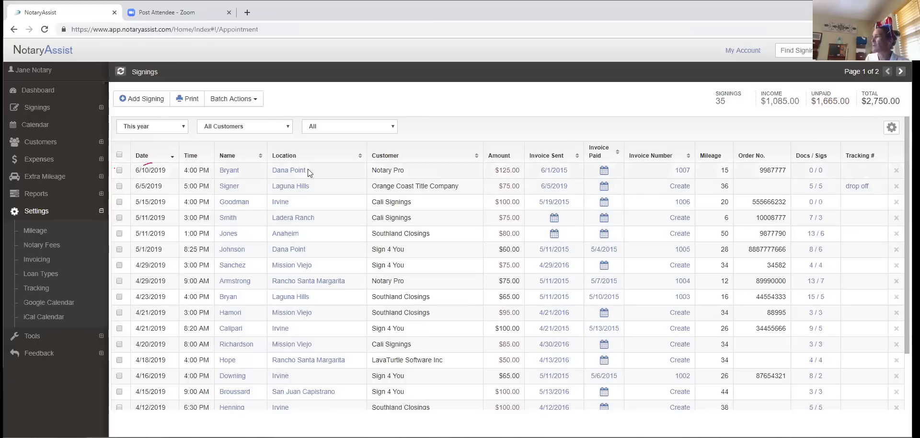
click(190, 102)
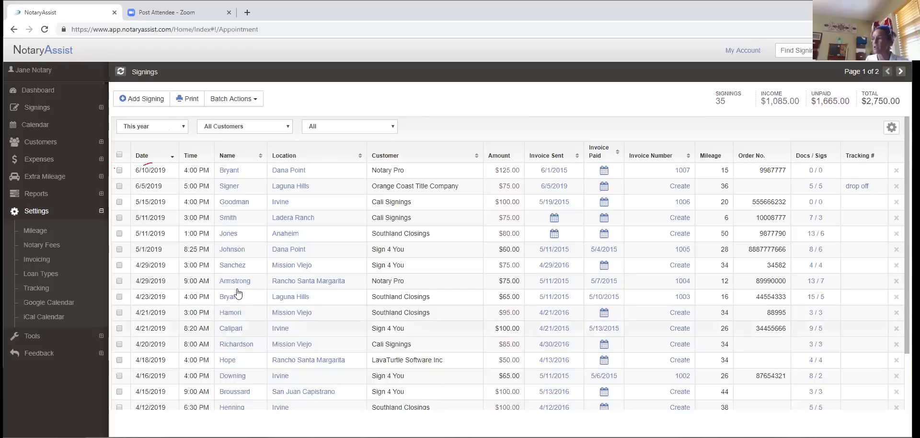
- Try the This week and Custom date ranges, then set the date filter to All
click(183, 127)
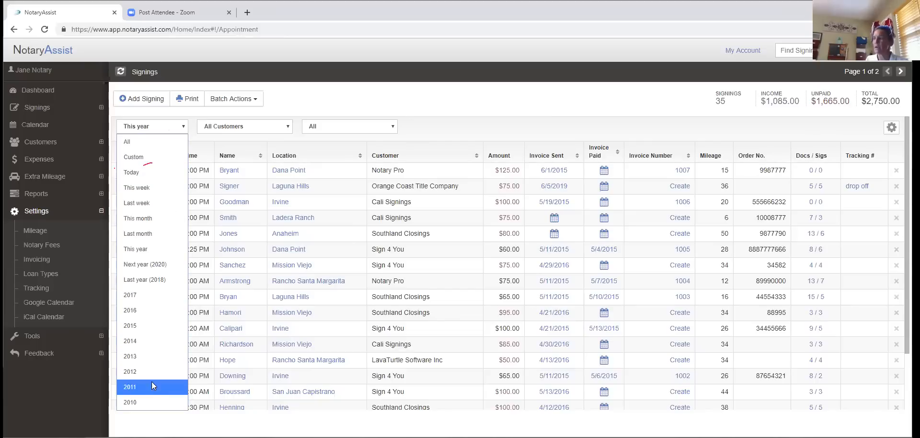
click(139, 188)
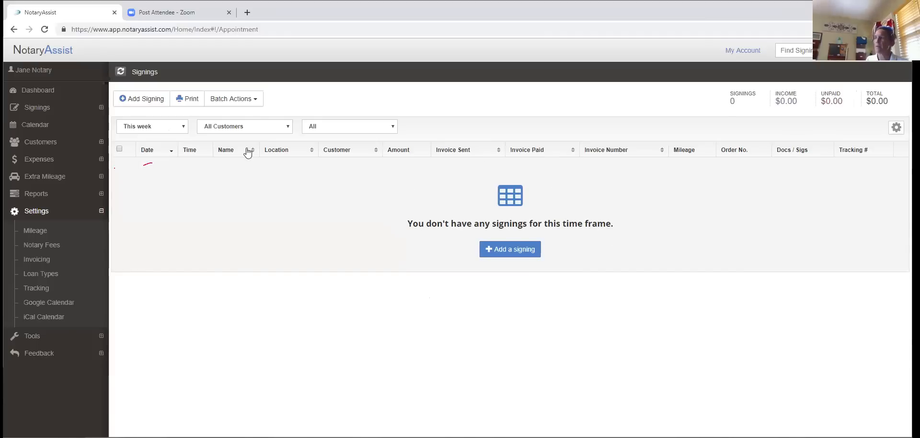
click(183, 127)
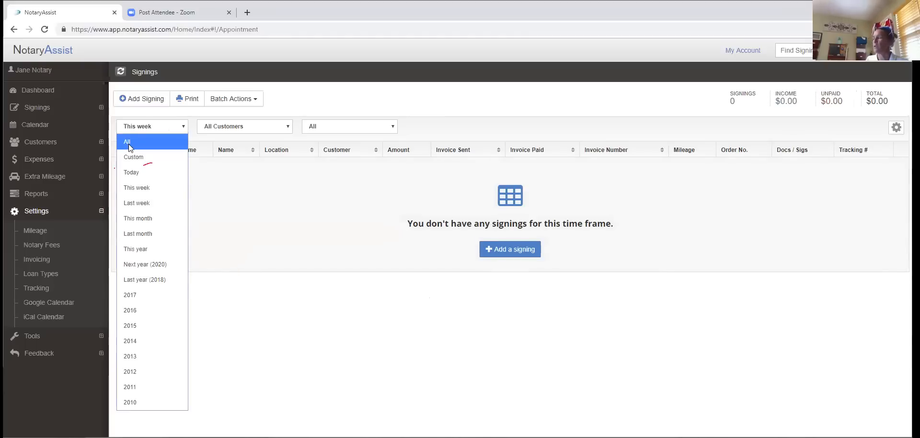
click(139, 158)
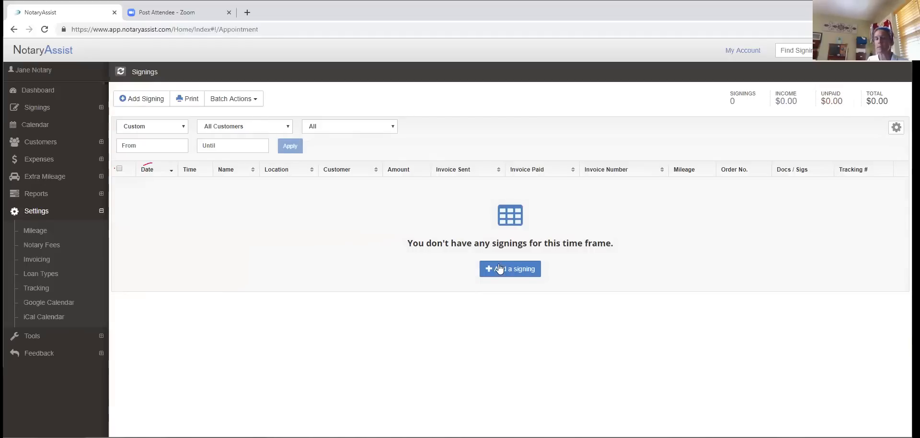
click(185, 128)
click(152, 144)
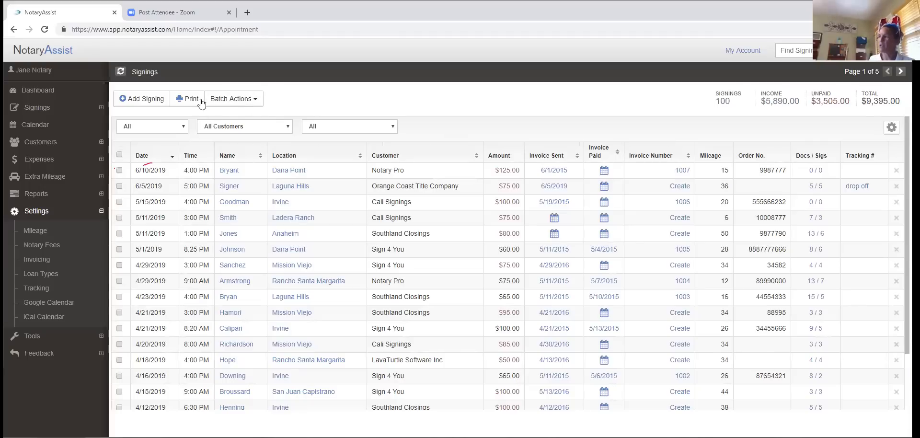
click(259, 104)
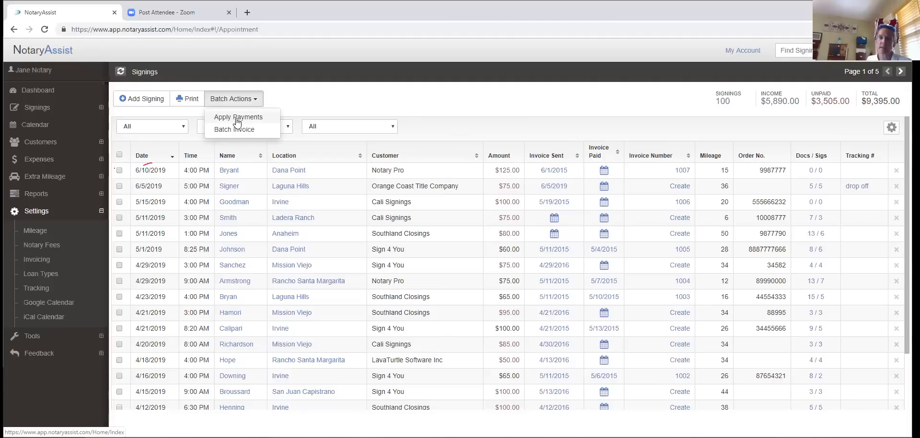
click(299, 99)
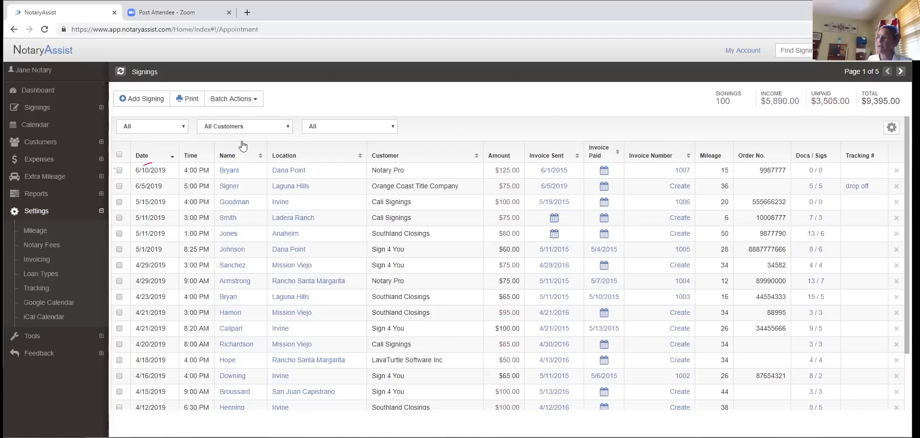
click(289, 127)
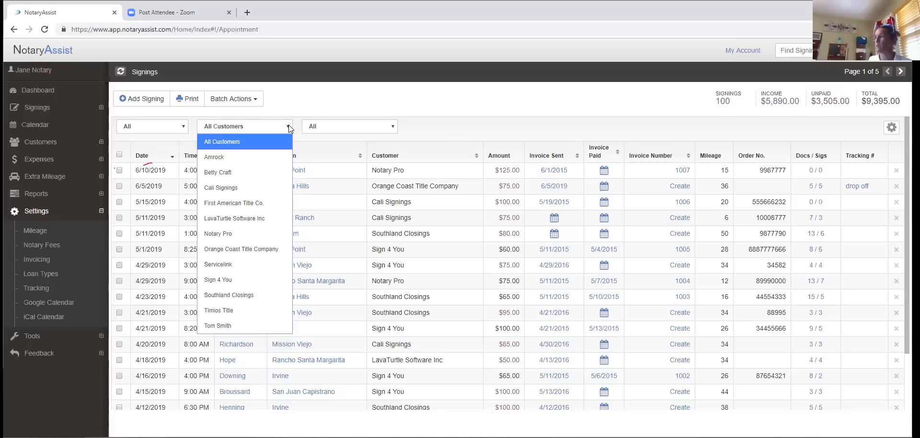
click(239, 205)
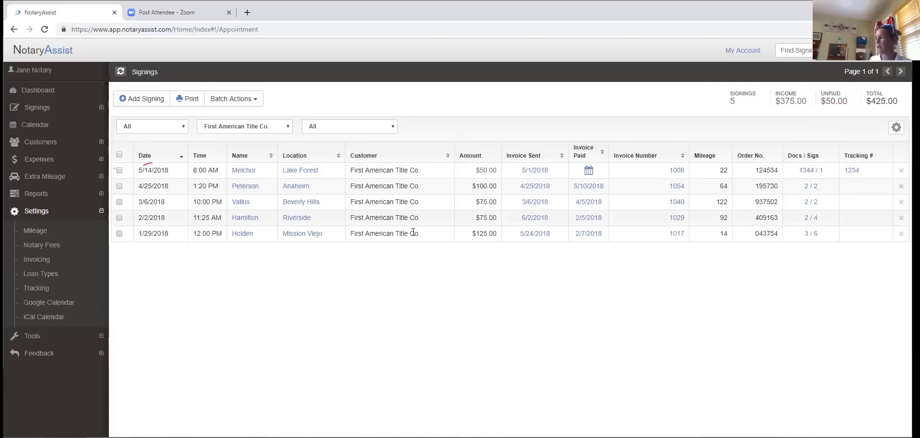
click(391, 128)
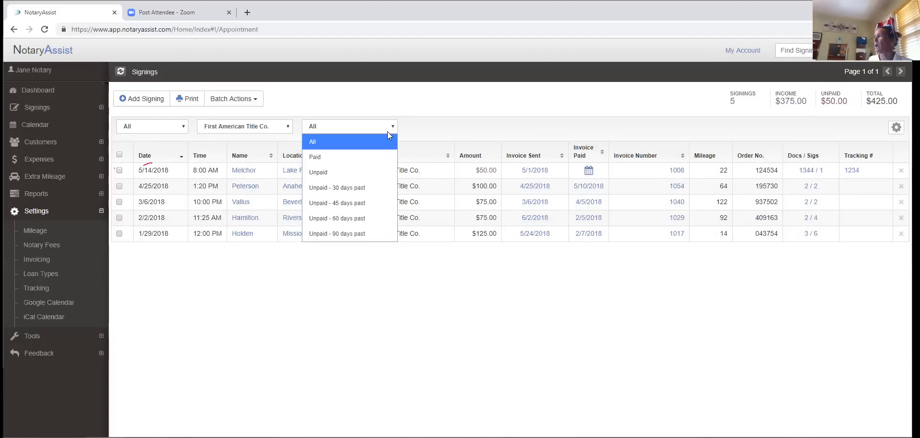
click(338, 174)
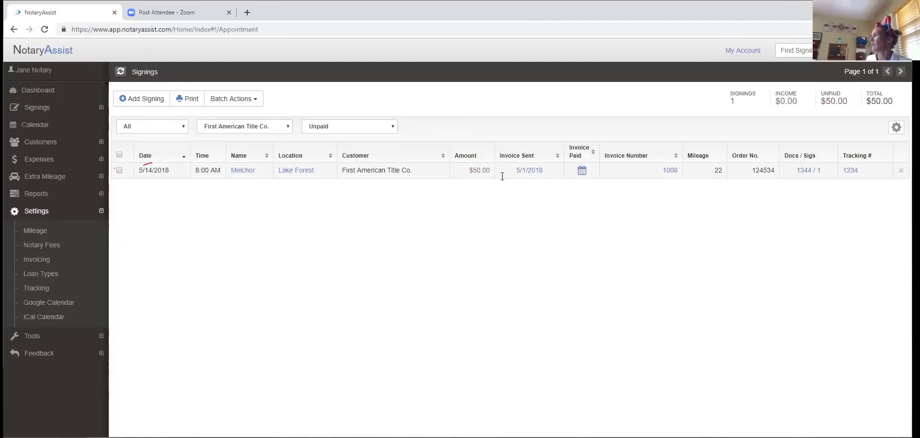
click(393, 128)
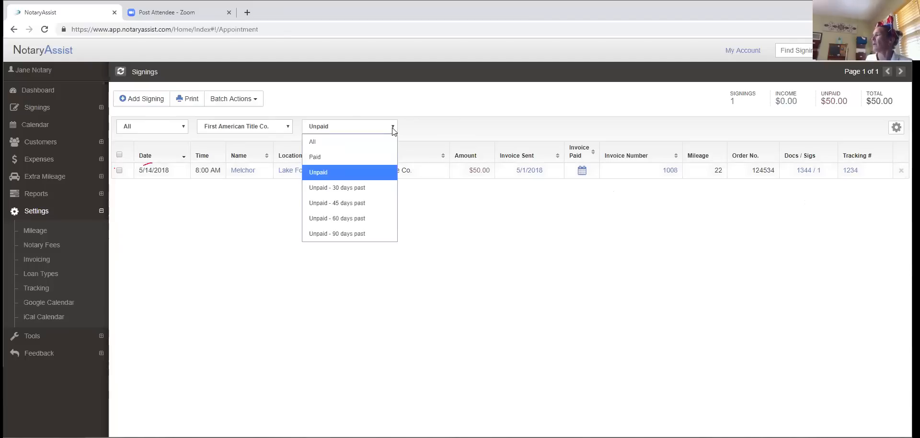
click(330, 144)
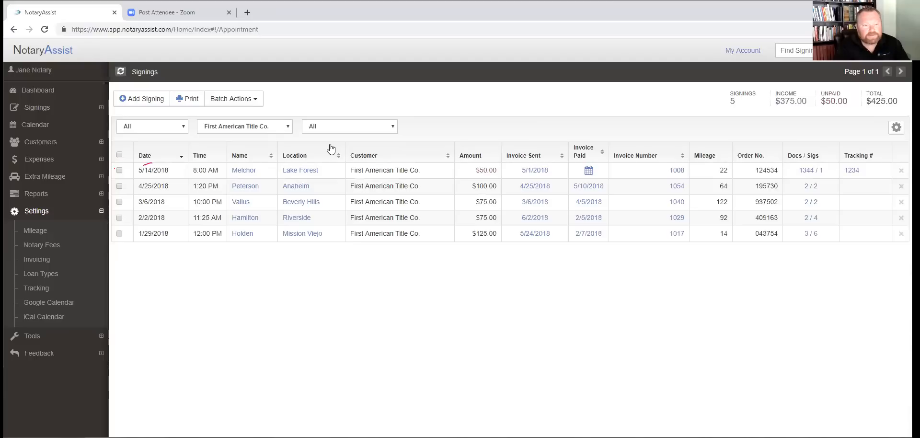
click(287, 127)
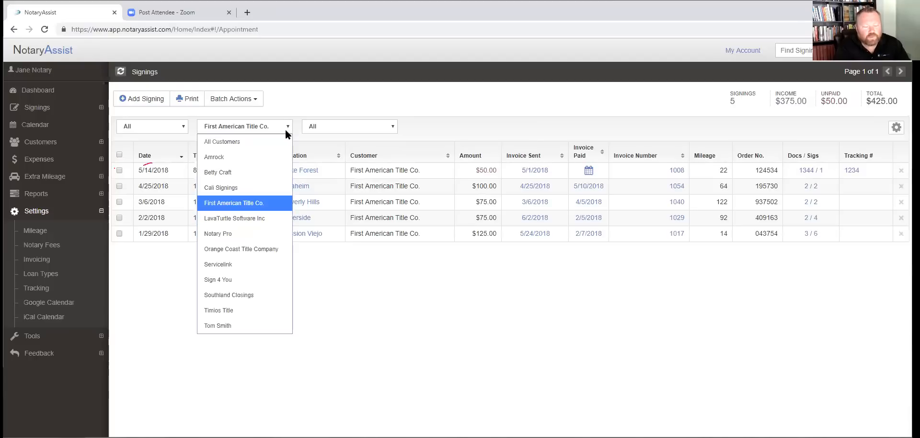
click(241, 144)
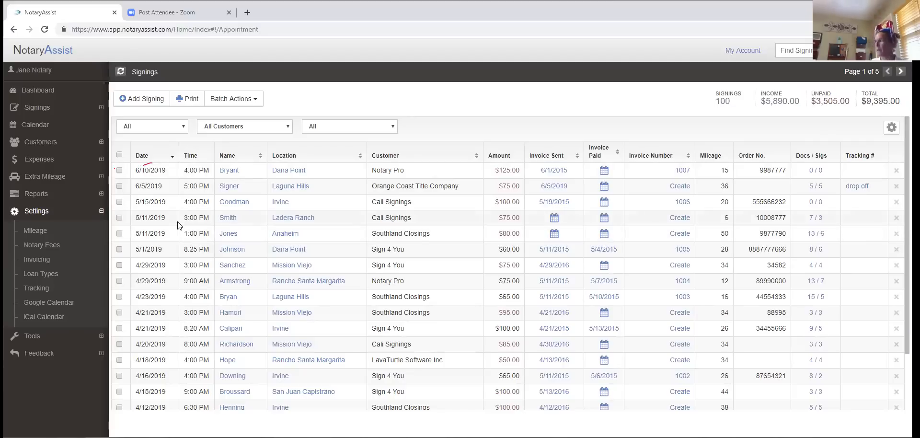
- Filter the signings by payment status, first Unpaid and then Paid
click(394, 126)
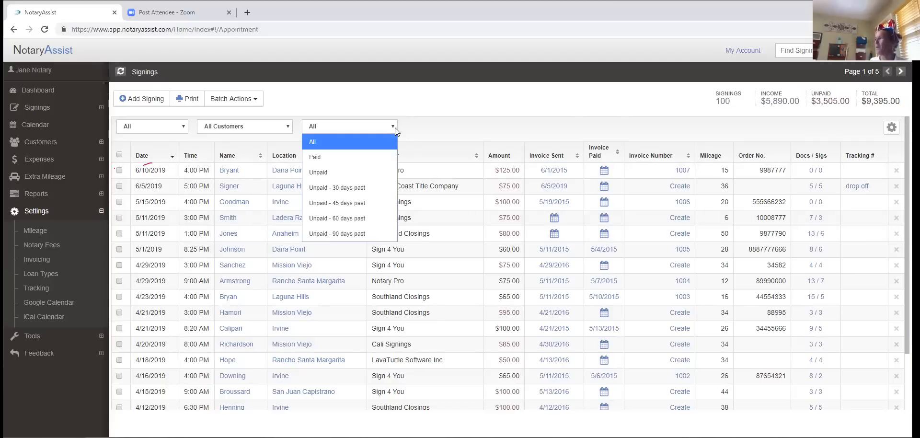
click(323, 173)
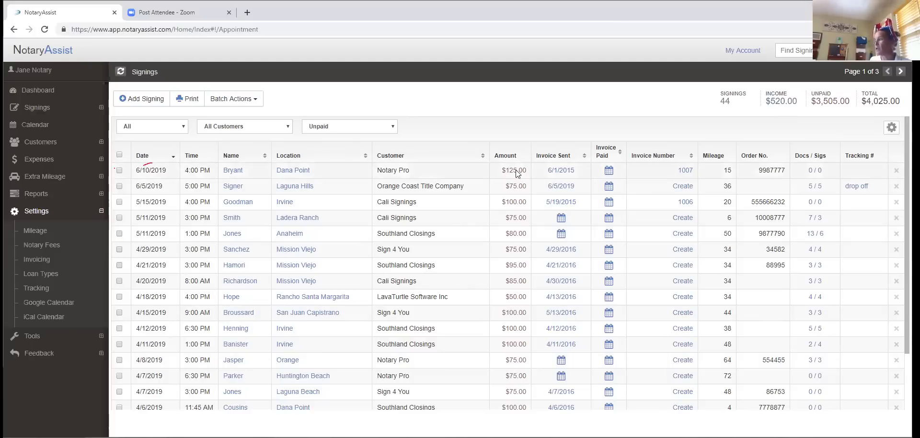
click(393, 128)
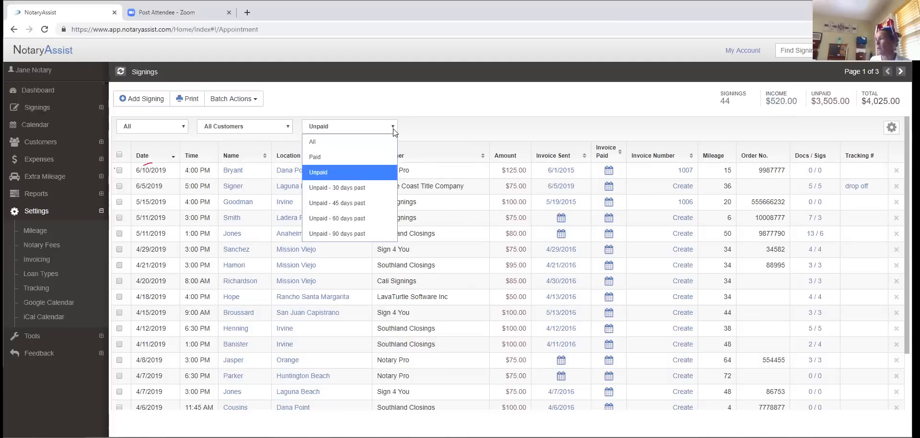
click(338, 156)
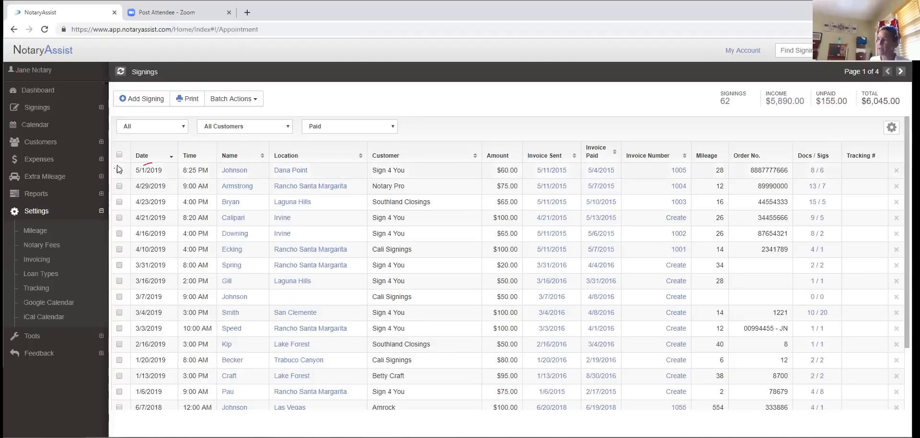
- Show only unpaid First American Title Co. signings, leaving one $50.00 signing
click(285, 129)
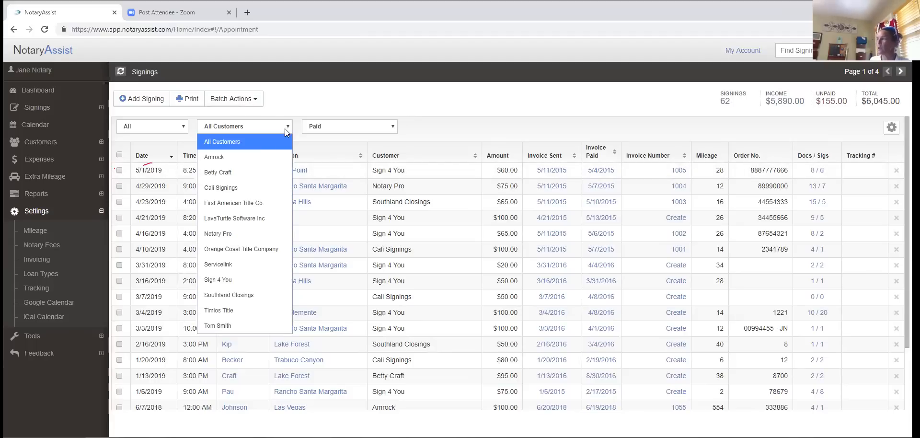
click(227, 205)
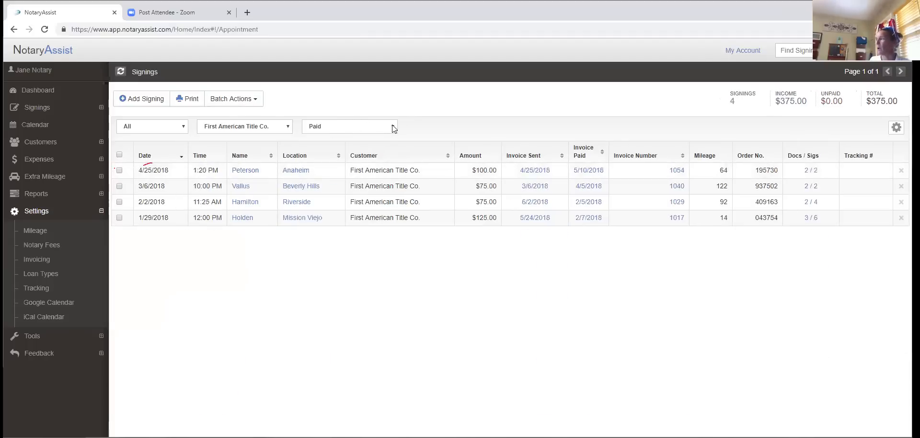
click(392, 128)
click(326, 176)
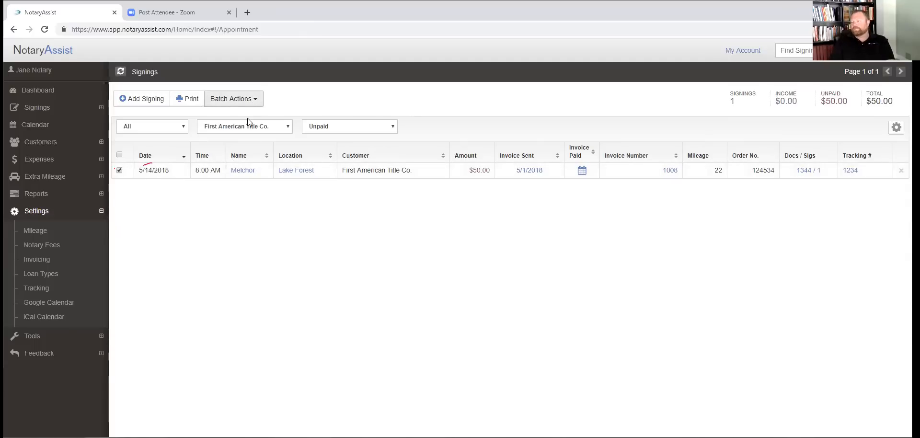
- Uncheck the 5/14/2018 row, reset customer and status filters to All, and collapse the side menu
click(120, 170)
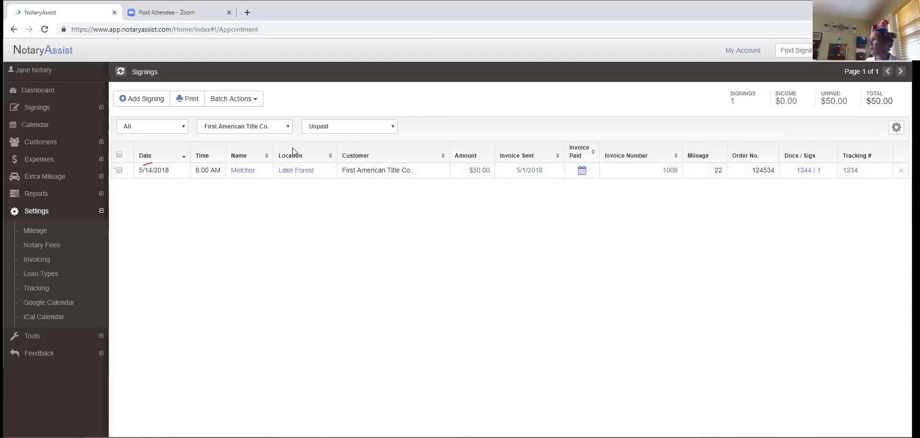
click(286, 129)
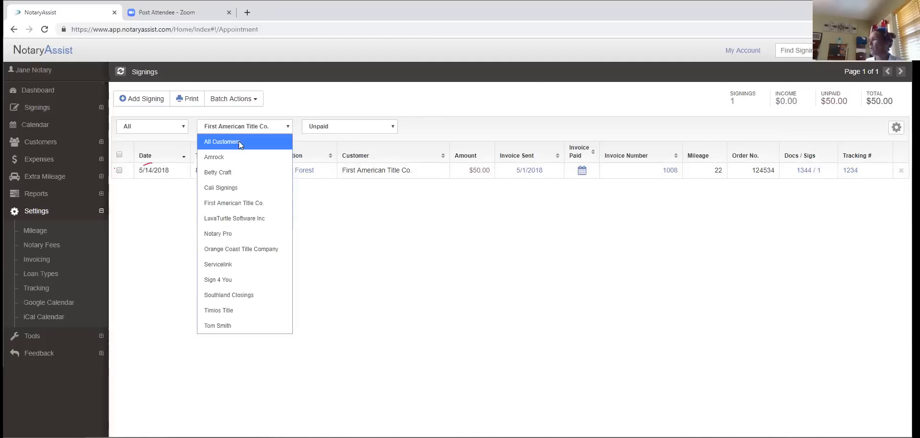
click(393, 127)
click(393, 127)
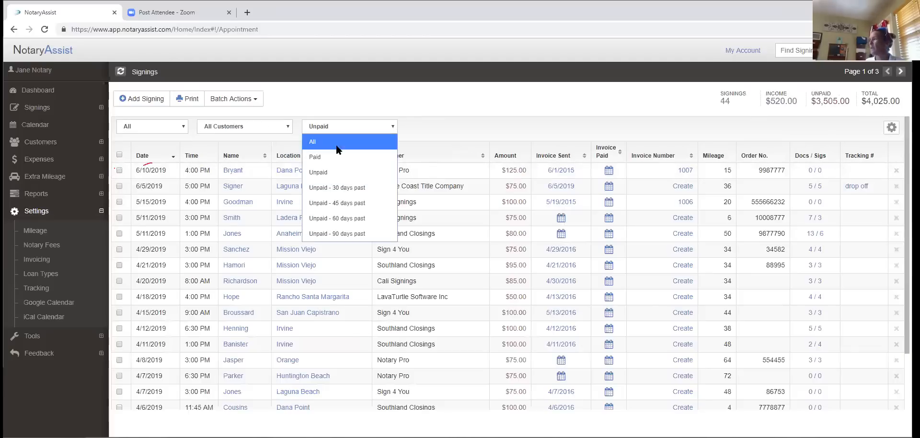
click(334, 148)
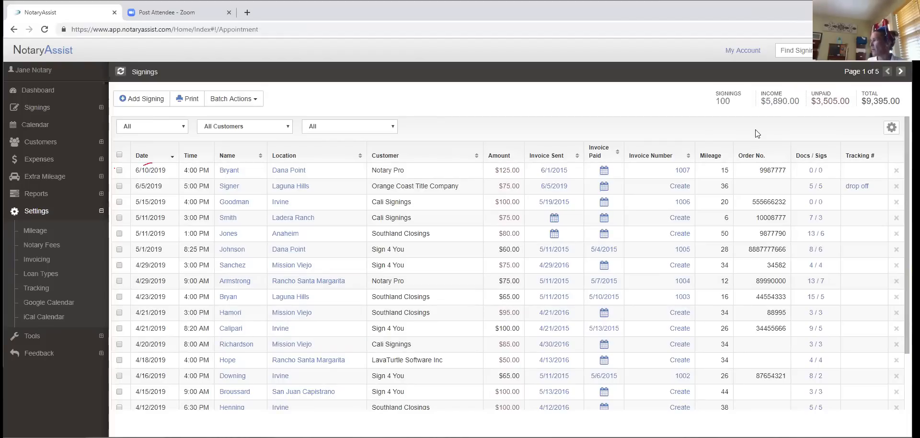
click(894, 52)
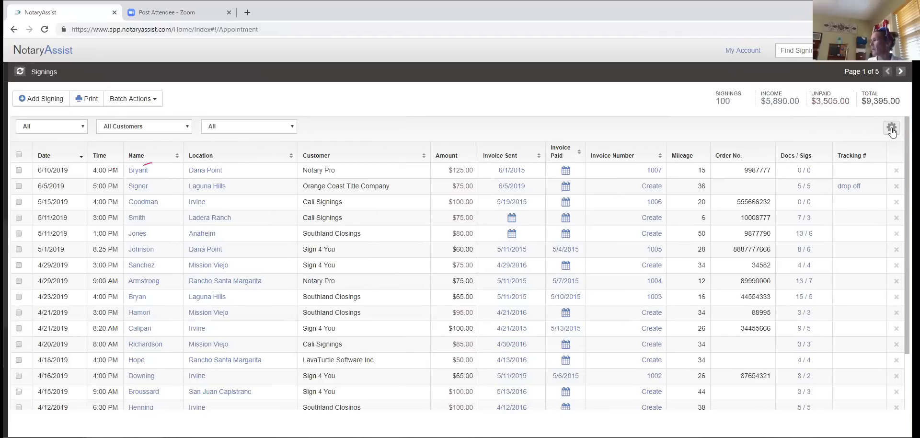
- Show the signings grid's gear menu with column visibility and grid size options
click(891, 129)
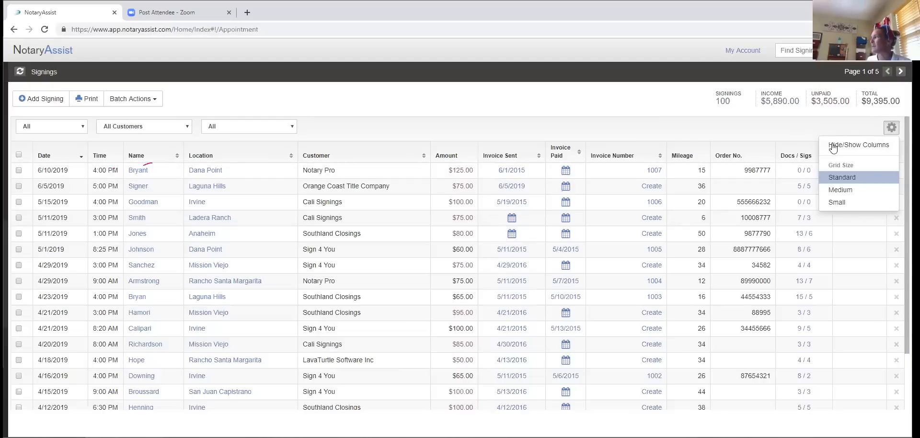
- Hide the Invoice Sent and Invoice Paid columns and save the column settings
click(856, 148)
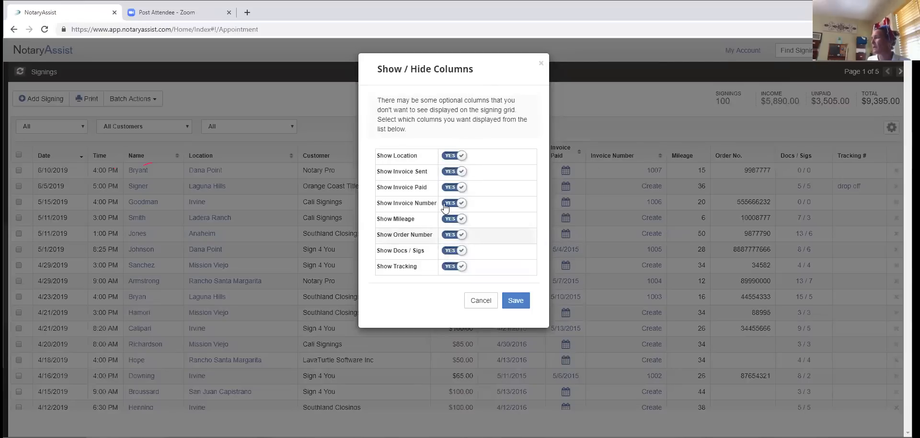
click(461, 171)
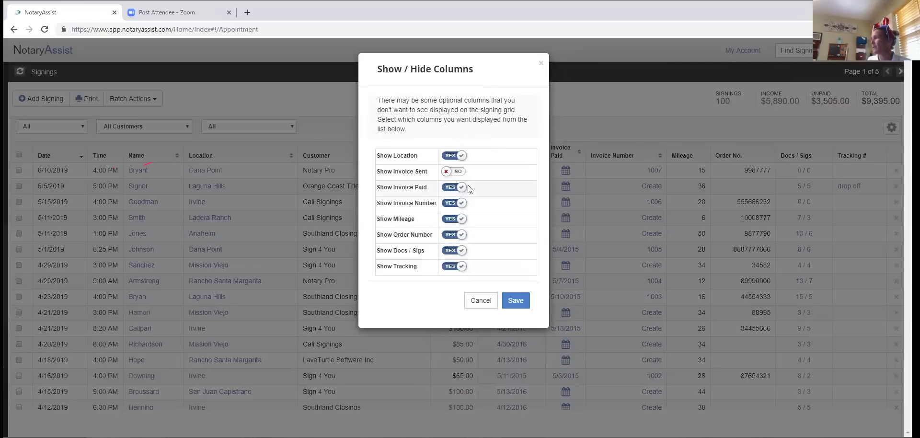
click(461, 188)
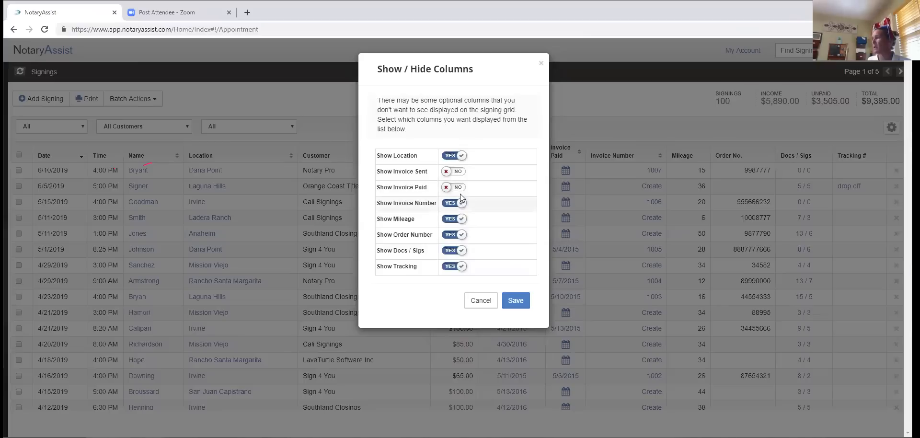
click(514, 301)
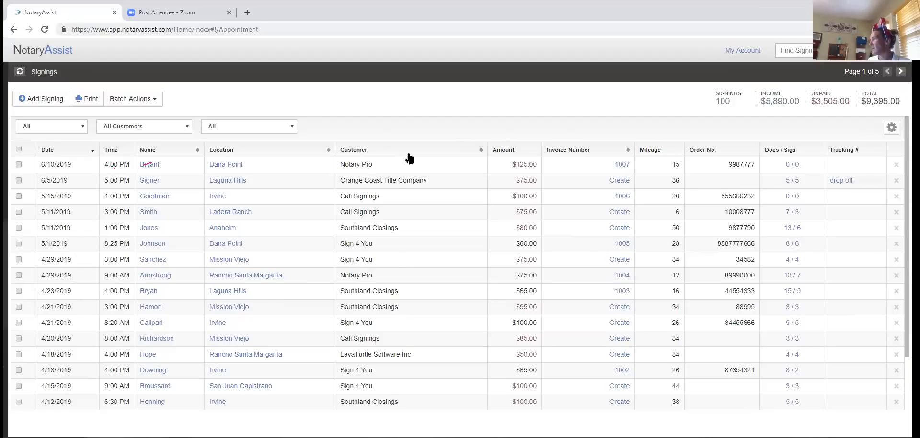
- Switch both invoice columns back on in column settings, then close without saving
click(892, 131)
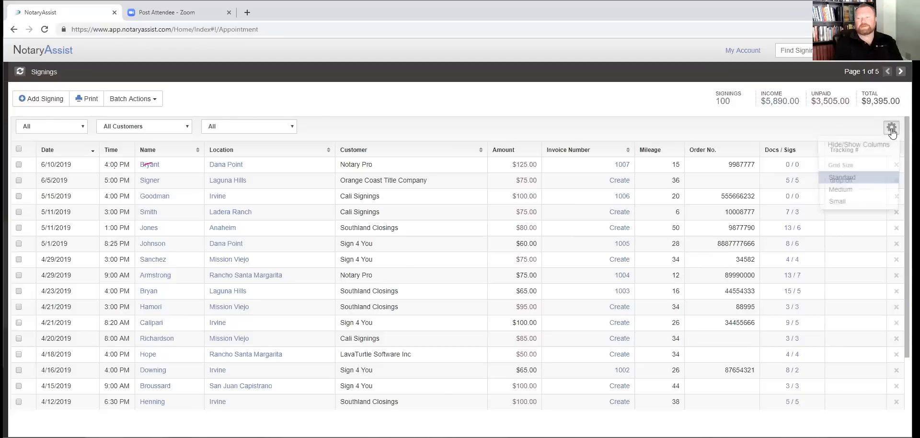
click(854, 147)
click(449, 174)
click(450, 190)
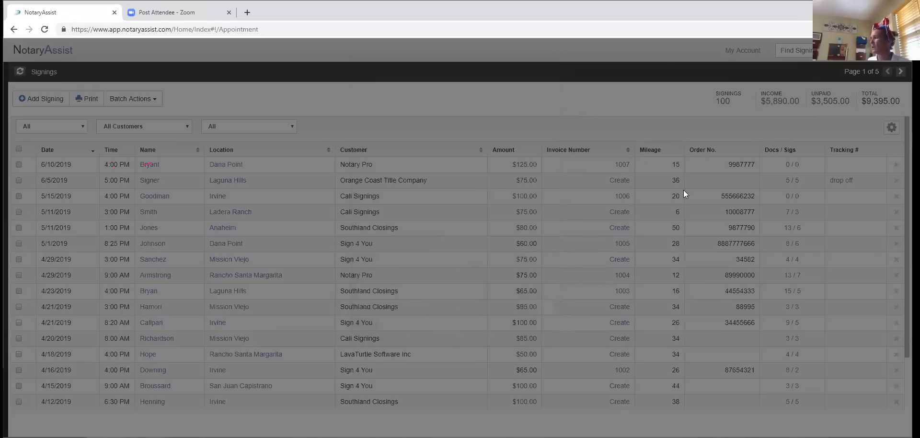
click(541, 64)
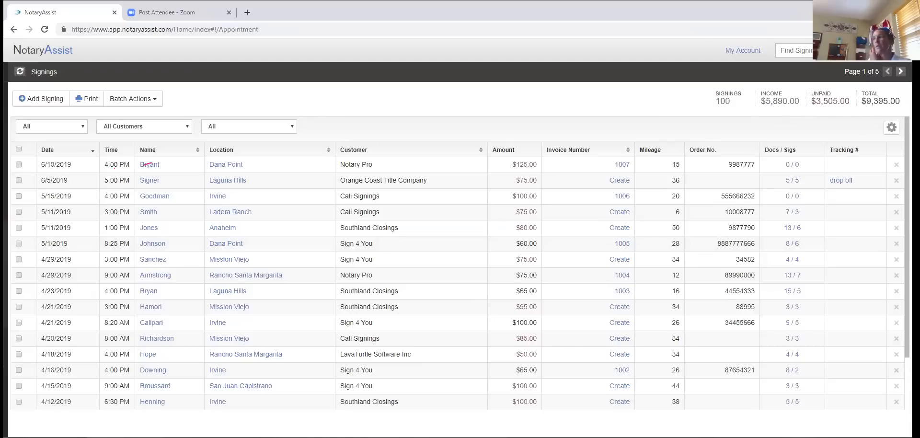
mouse_move(39, 113)
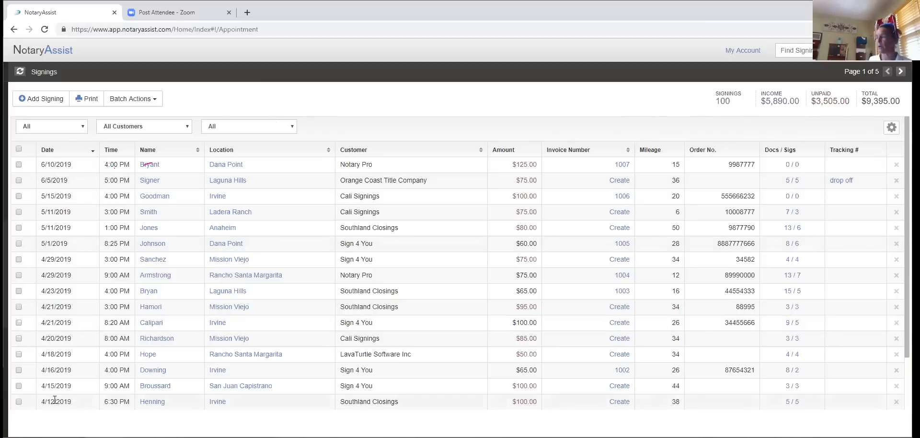
- Page forward through the signings list to the last page
click(900, 73)
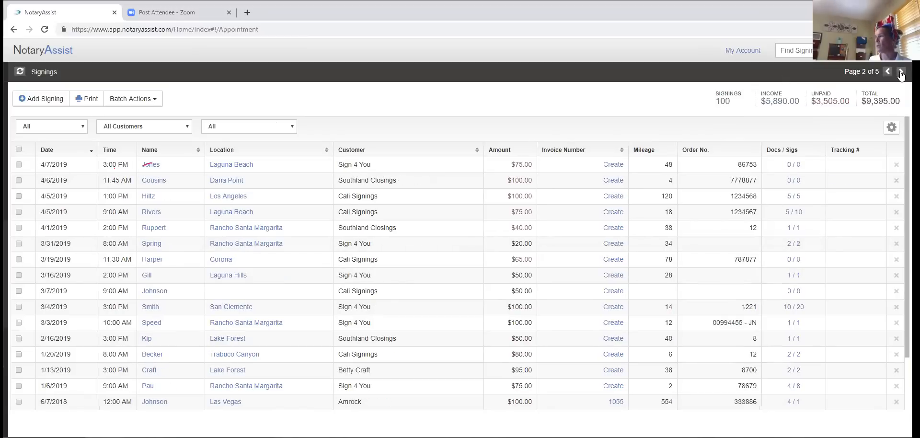
click(901, 73)
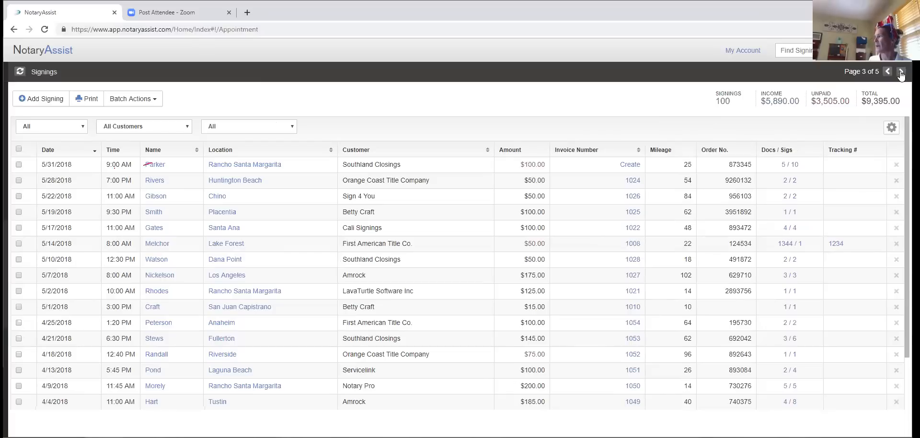
click(900, 73)
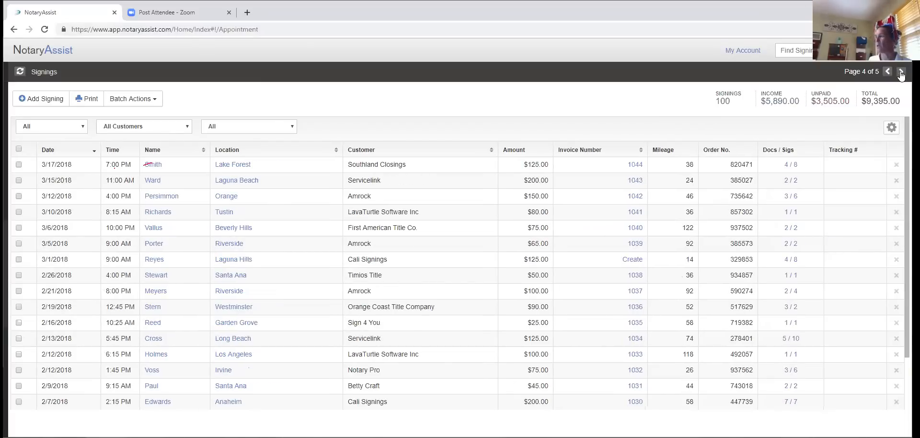
click(901, 73)
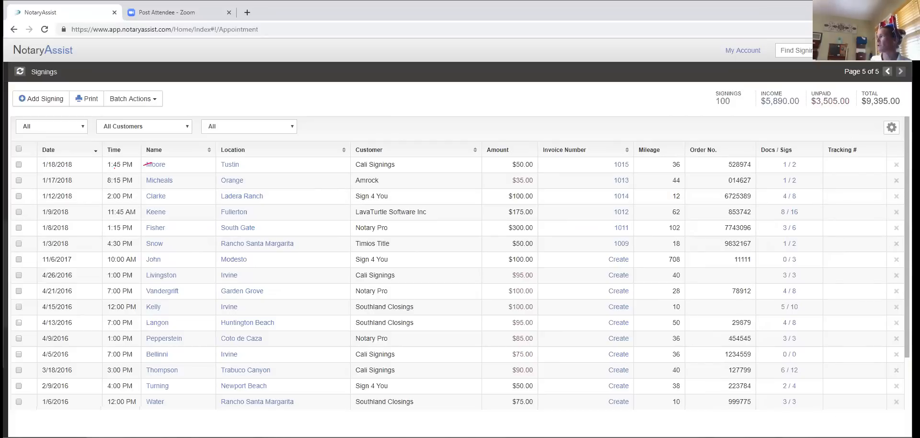
- Page back to Page 1 of 5 and expand the main navigation sidebar
click(887, 72)
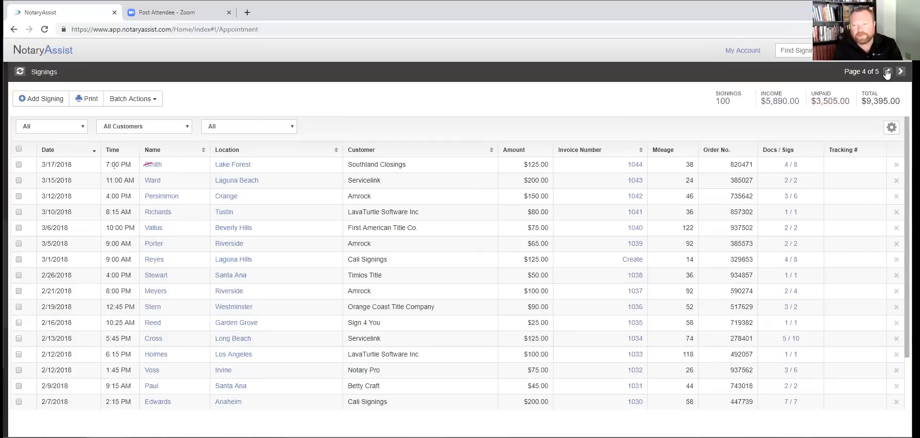
click(887, 73)
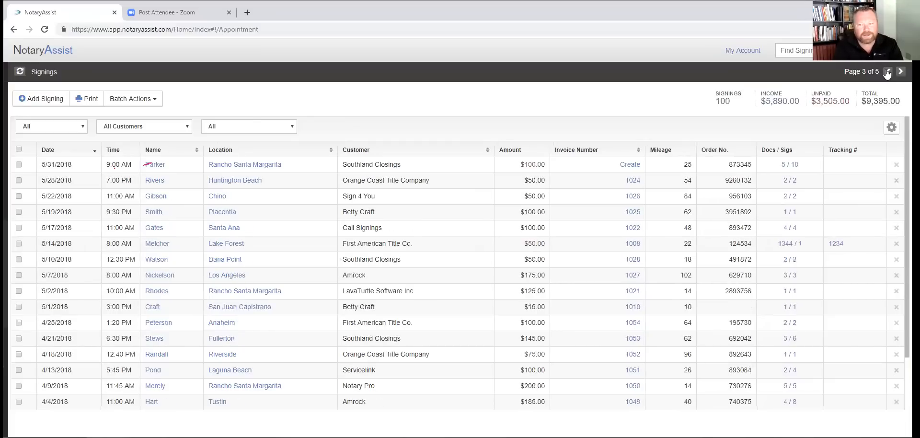
click(887, 72)
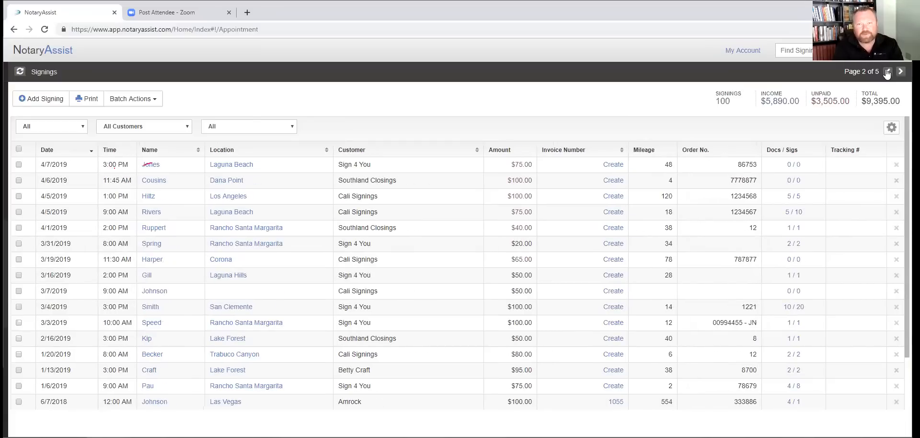
click(886, 72)
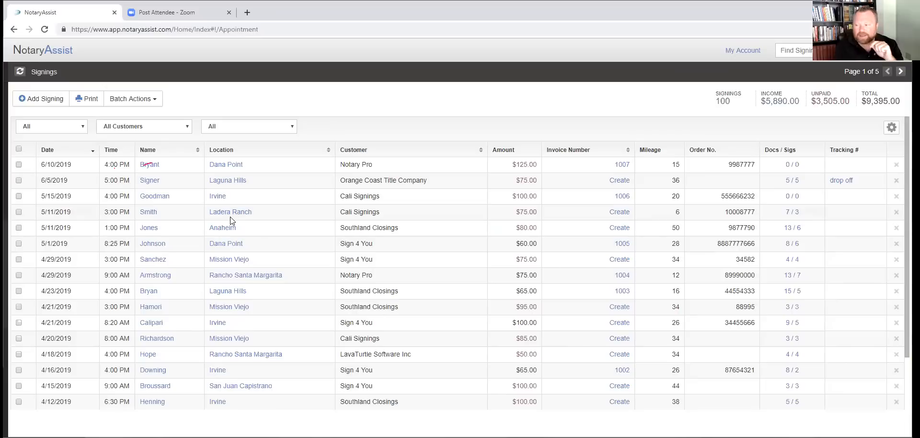
click(898, 57)
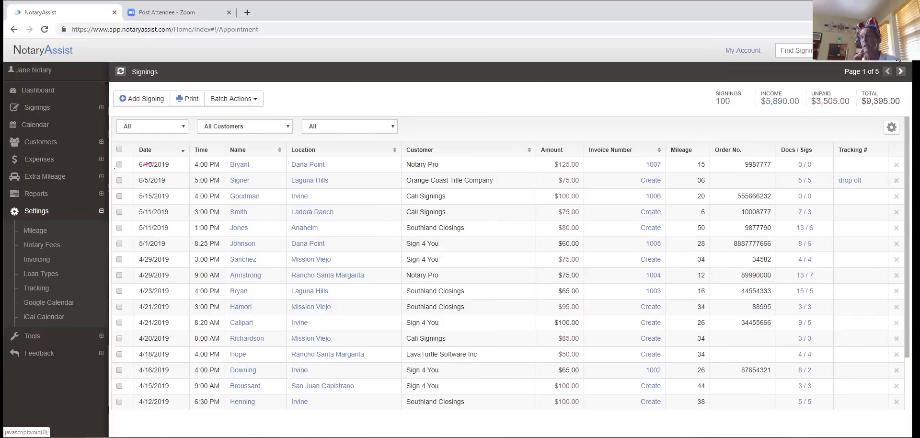
click(241, 181)
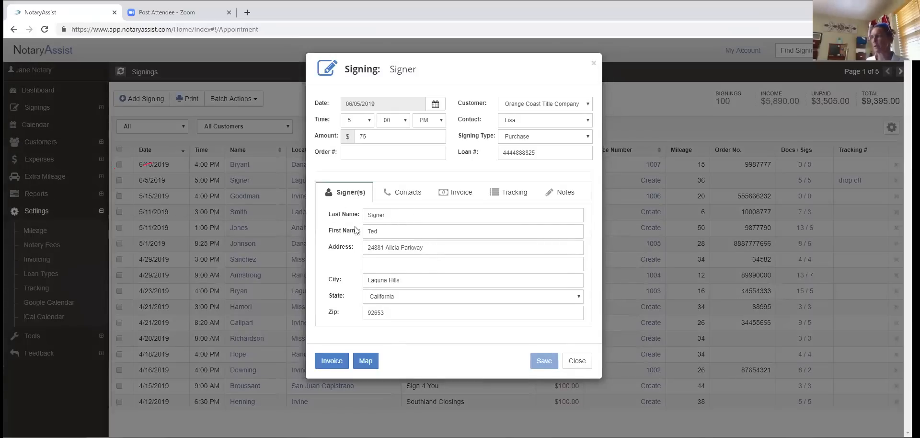
click(401, 194)
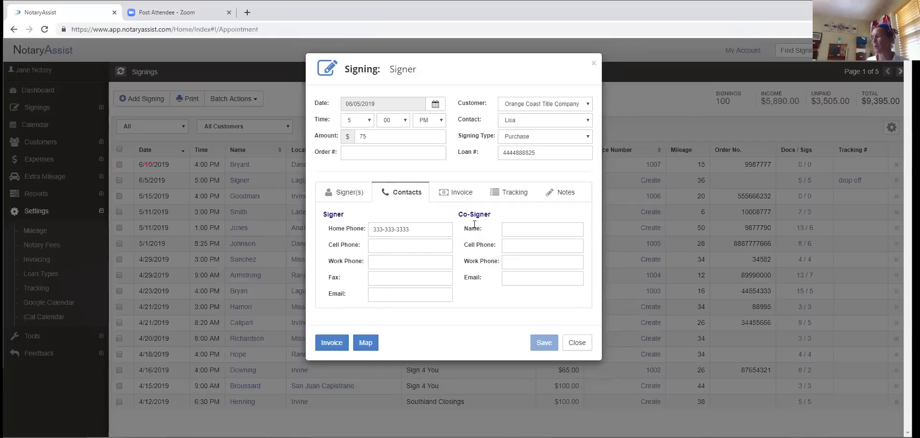
click(347, 194)
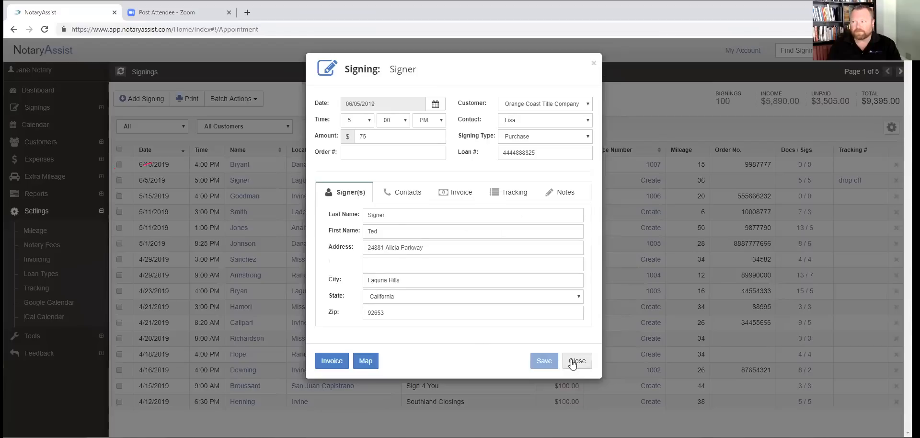
click(497, 380)
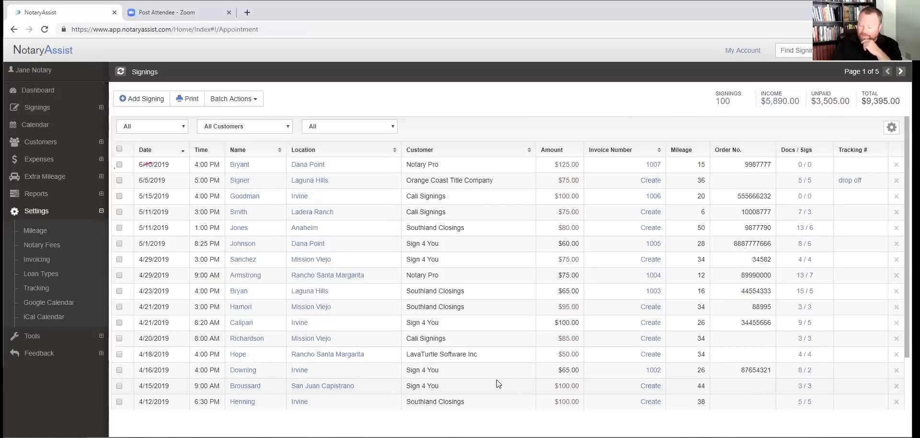
click(241, 180)
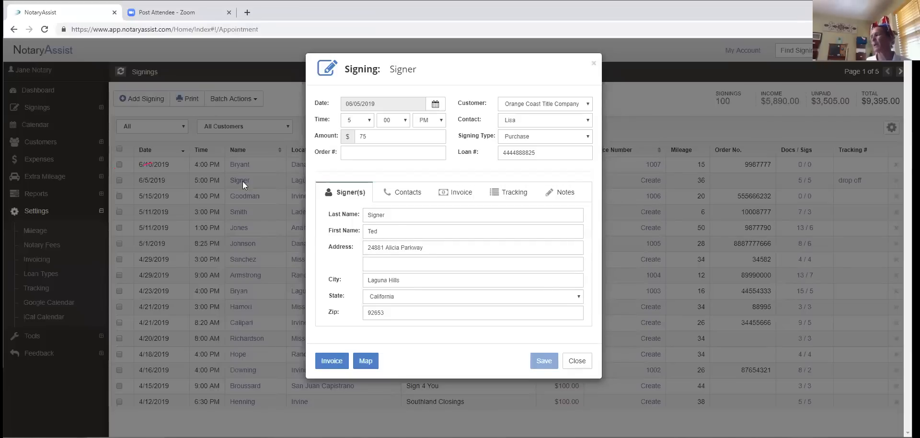
click(565, 199)
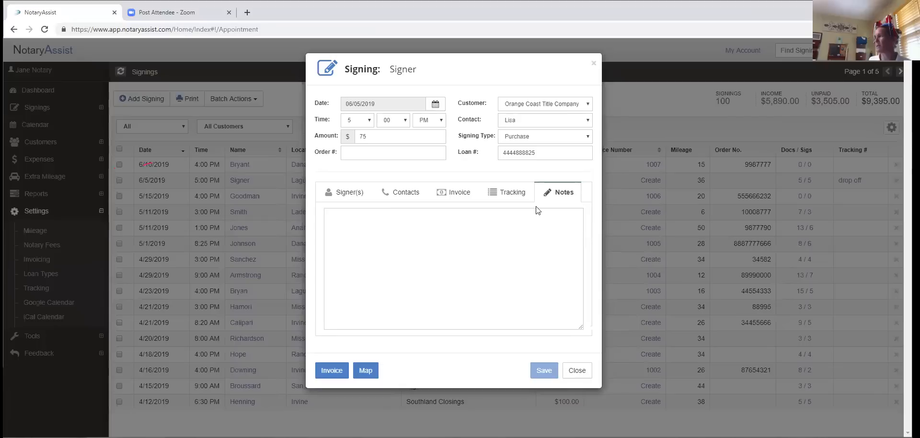
click(338, 217)
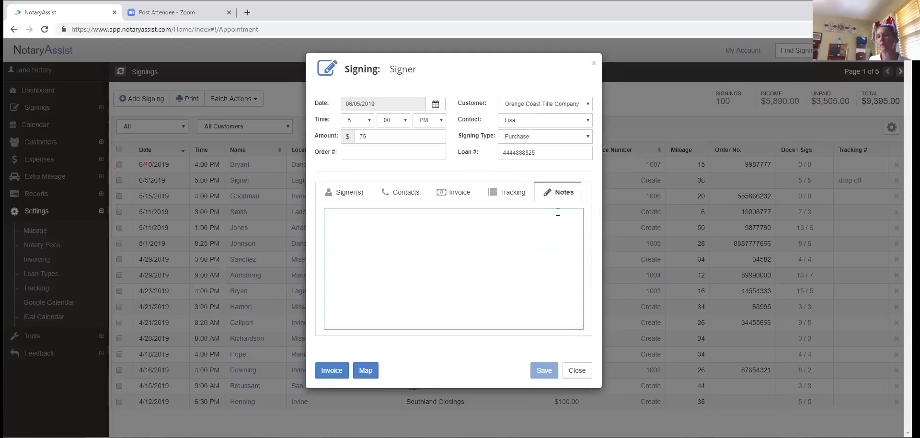
click(593, 68)
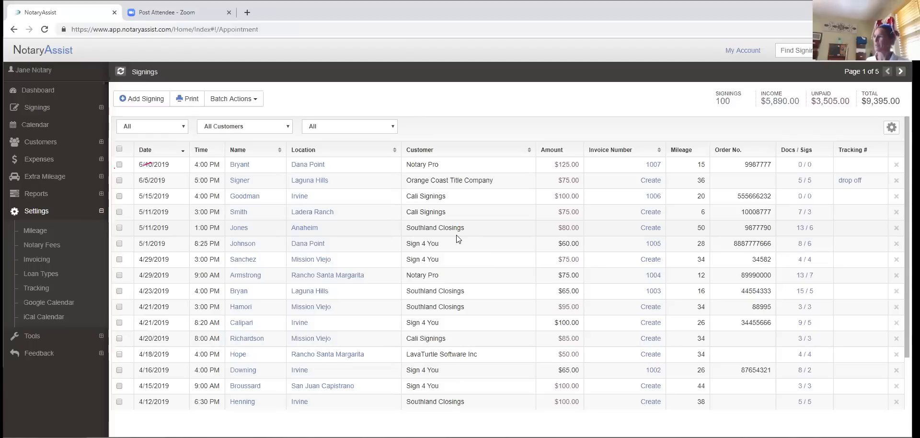
click(63, 31)
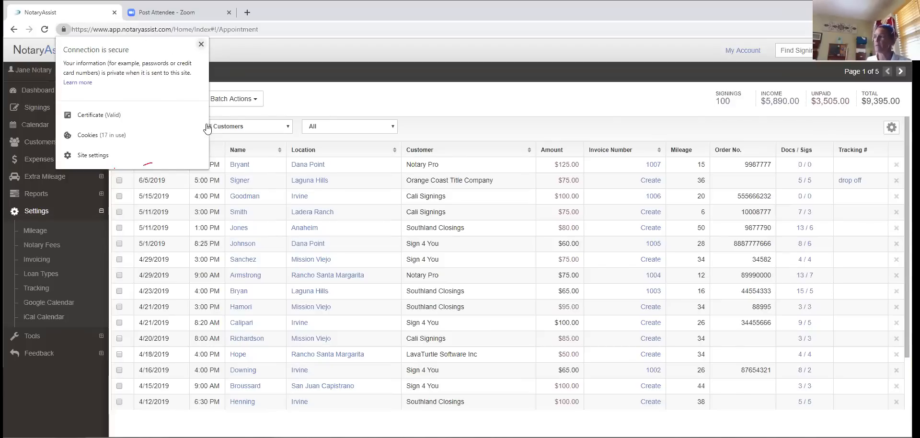
click(201, 44)
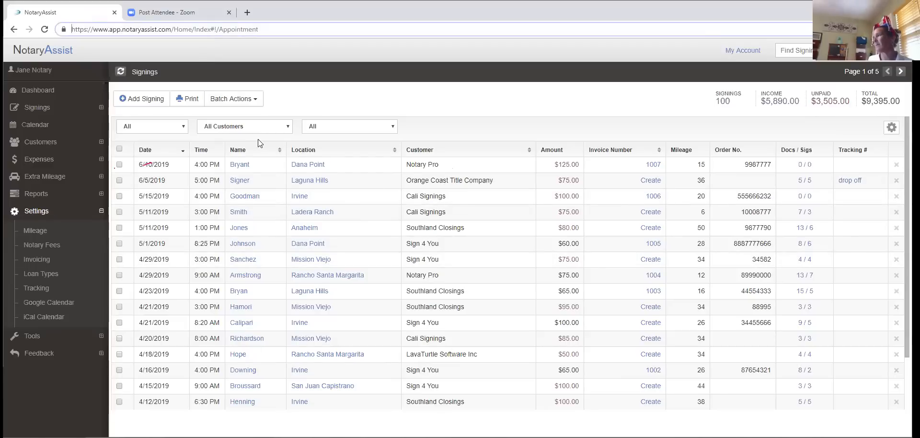
- Open a blank Add Signing form, then close it with ×
click(139, 104)
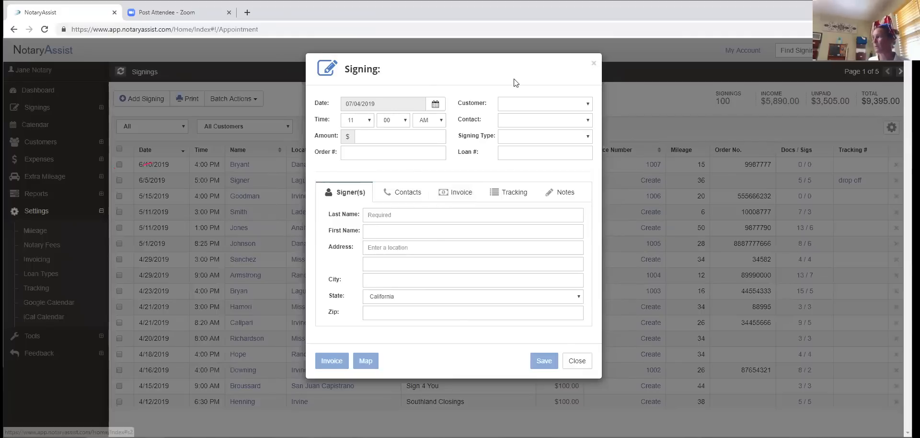
click(594, 64)
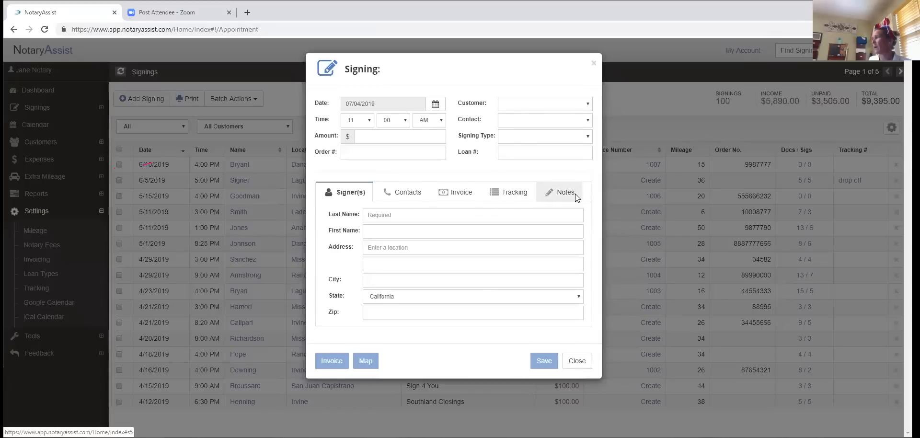
- Look over the new signing's Notes tab and text area, then close the form unsaved
click(575, 194)
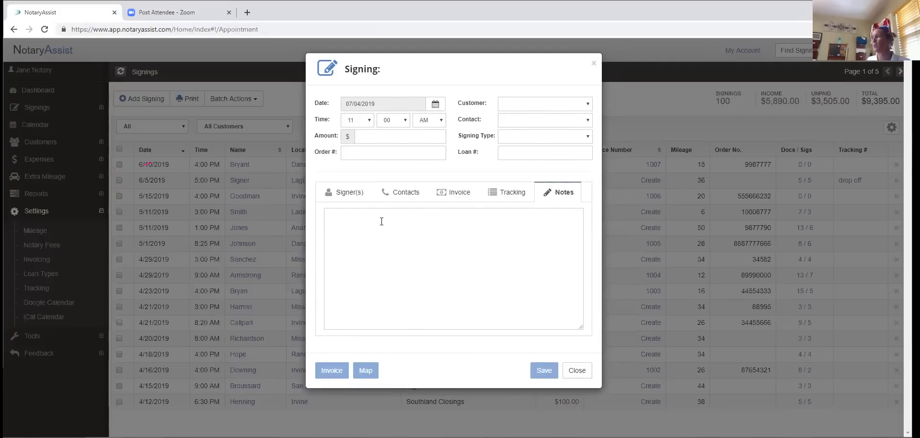
click(336, 218)
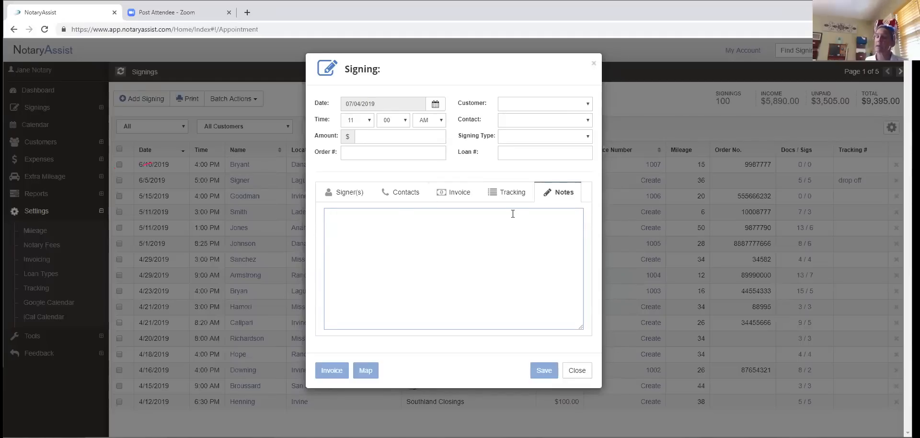
click(594, 64)
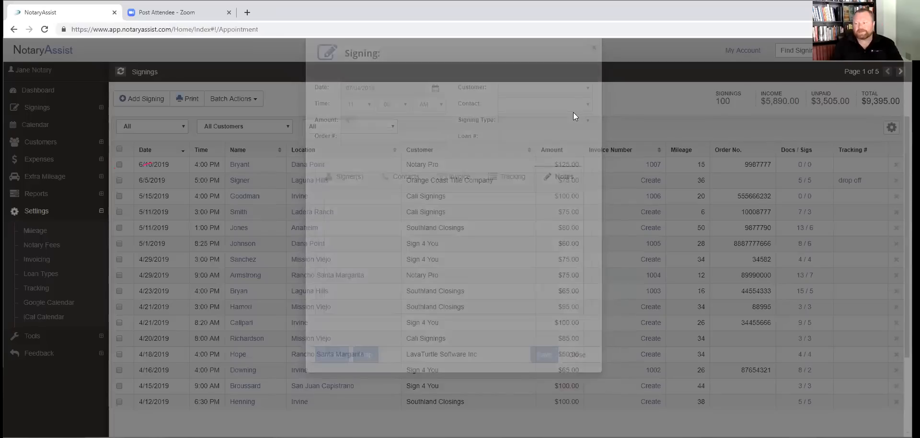
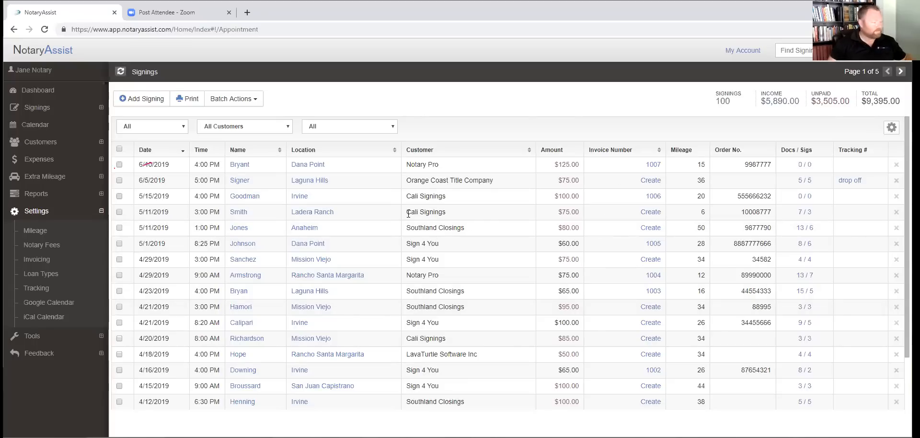
- Open View Expenses to list this year's $5,345.23 of expenses, then re-expand Signings
click(29, 110)
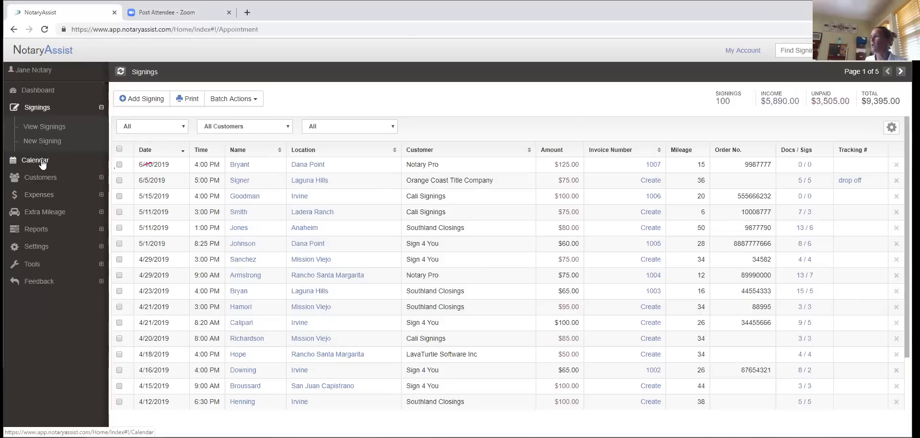
click(46, 194)
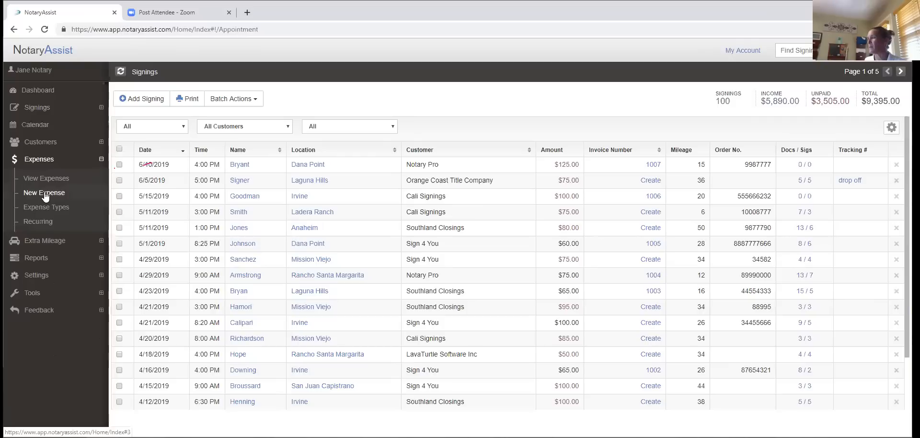
click(47, 182)
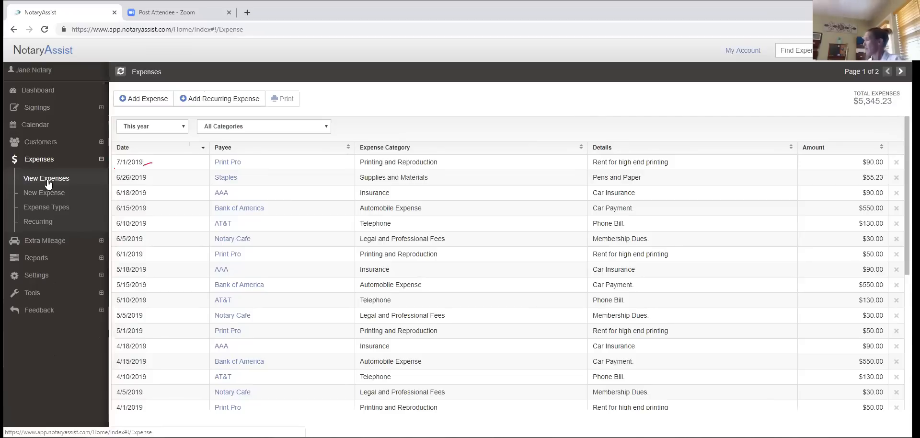
click(41, 110)
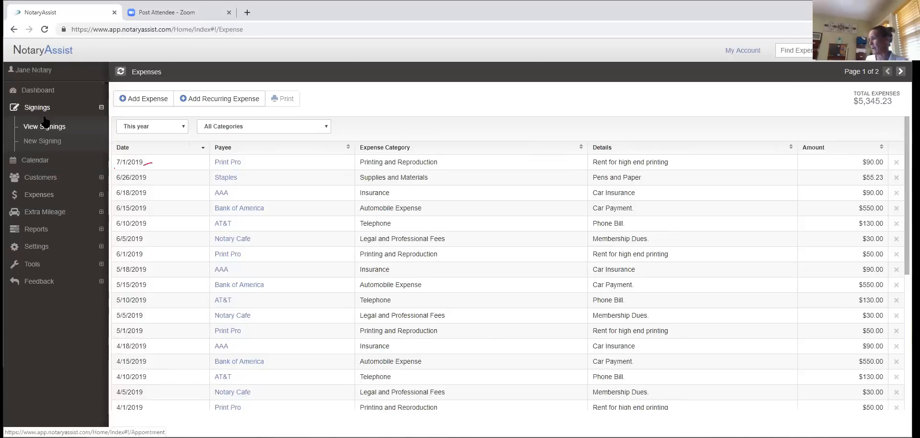
click(51, 141)
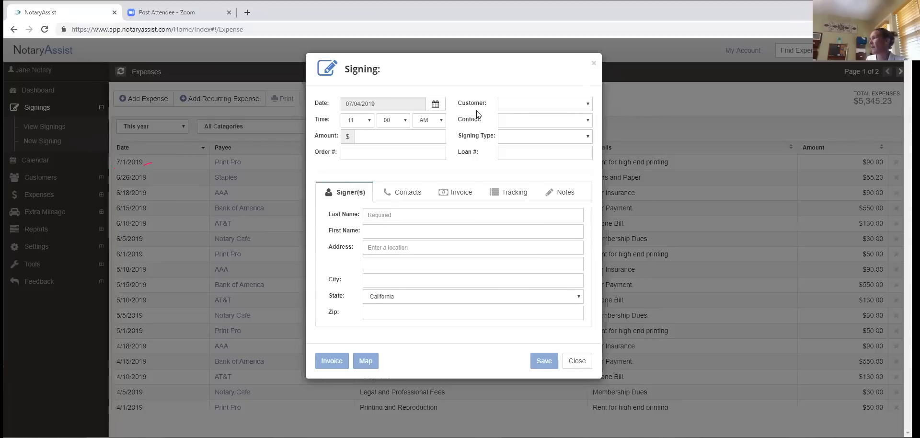
click(590, 105)
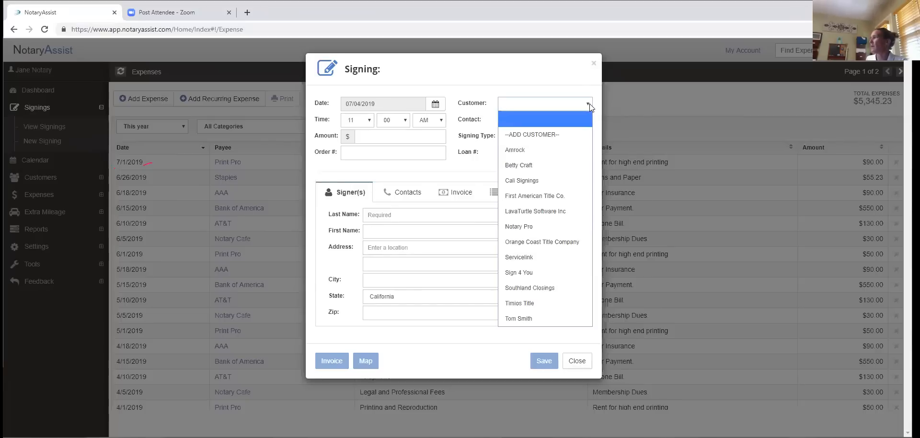
click(557, 139)
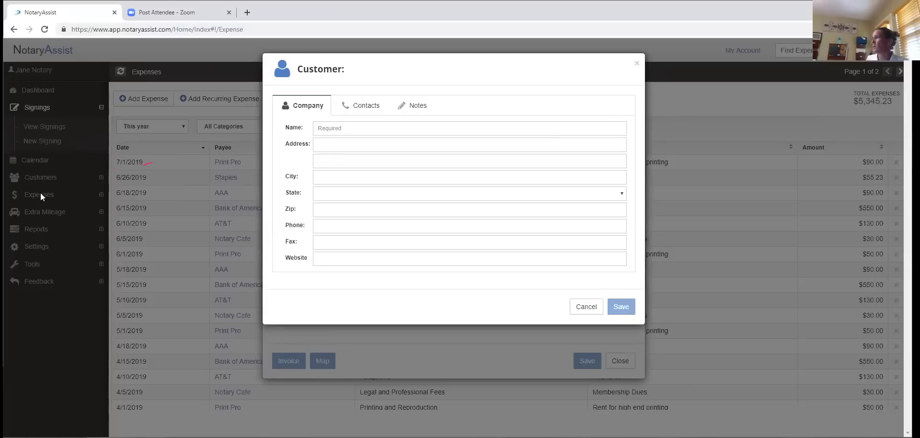
click(637, 64)
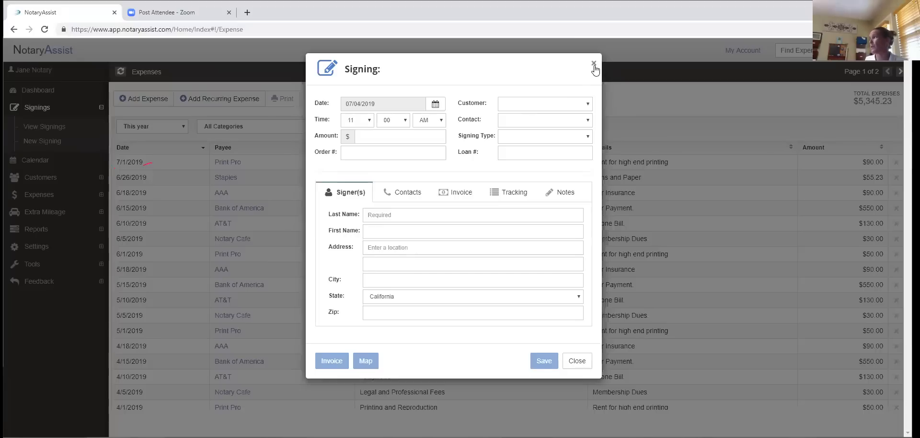
click(594, 63)
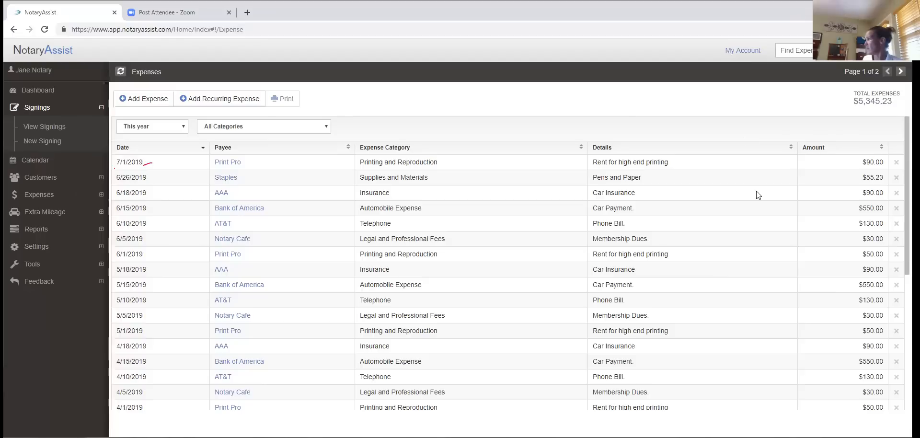
- Return to View Signings, scroll down the table, then open the Calendar page
click(39, 128)
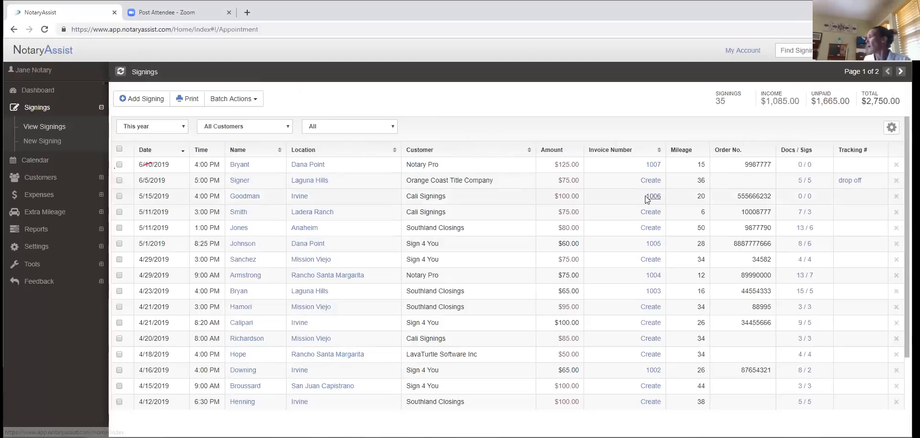
scroll(647, 199, down, 2)
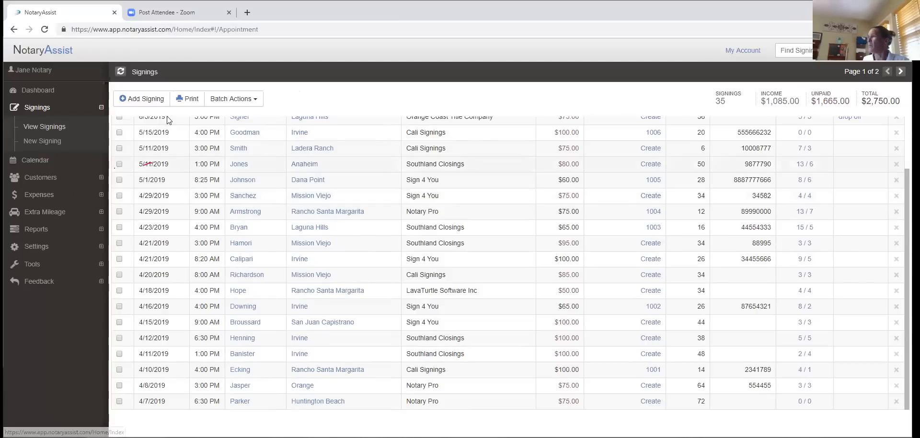
click(29, 167)
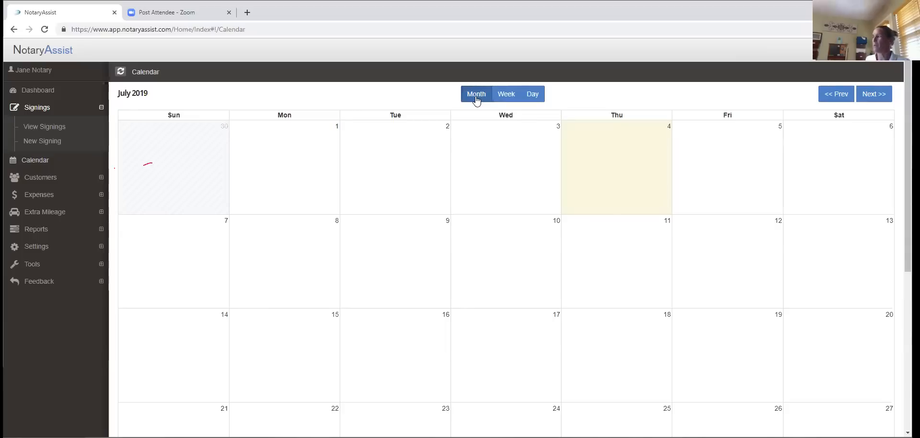
- Try the week and day views, stepping between July 2 and July 4, then return to month view
click(507, 94)
click(532, 95)
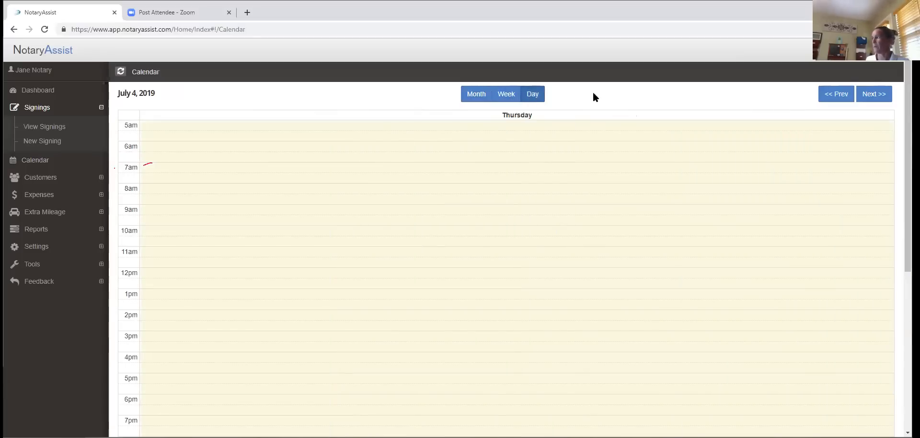
click(834, 95)
click(834, 95)
click(875, 94)
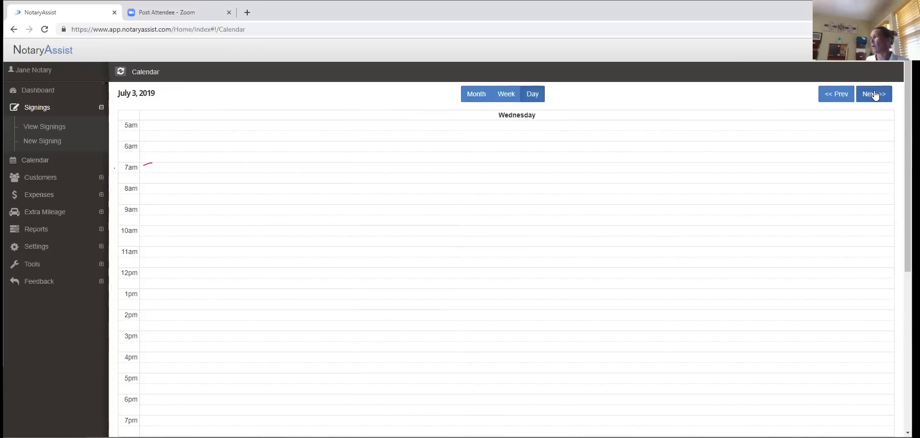
click(874, 95)
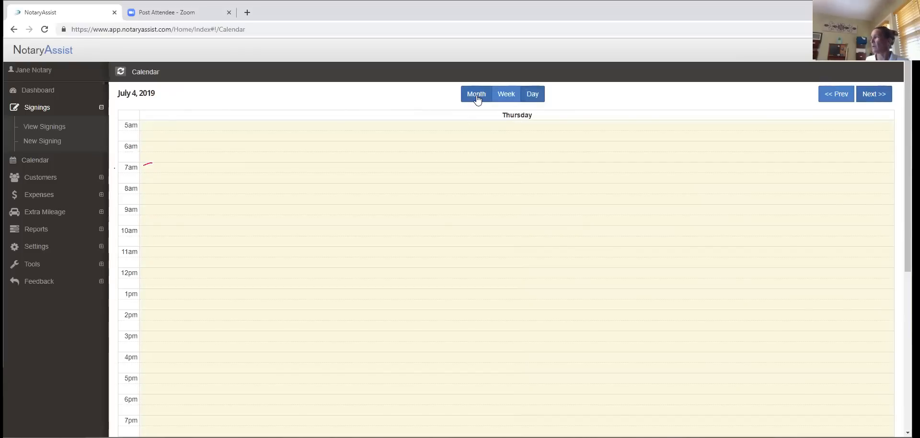
click(477, 96)
- Page back to May 2019, forward to July 2019, and start a signing on Saturday, July 6
click(824, 97)
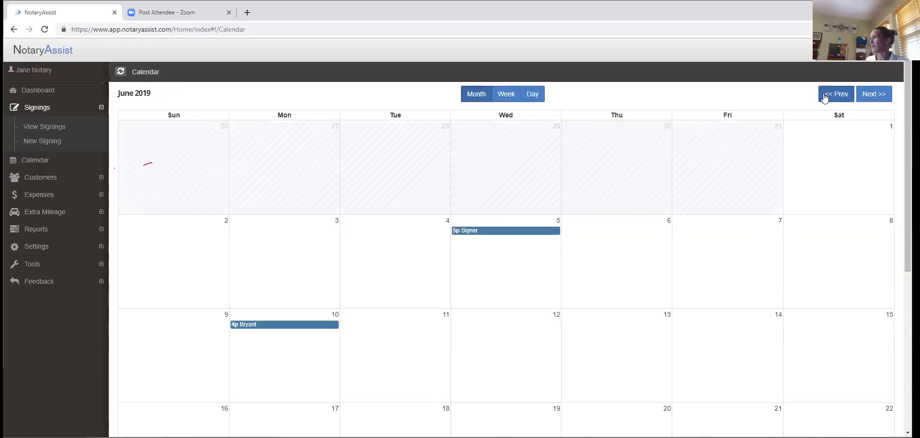
click(824, 97)
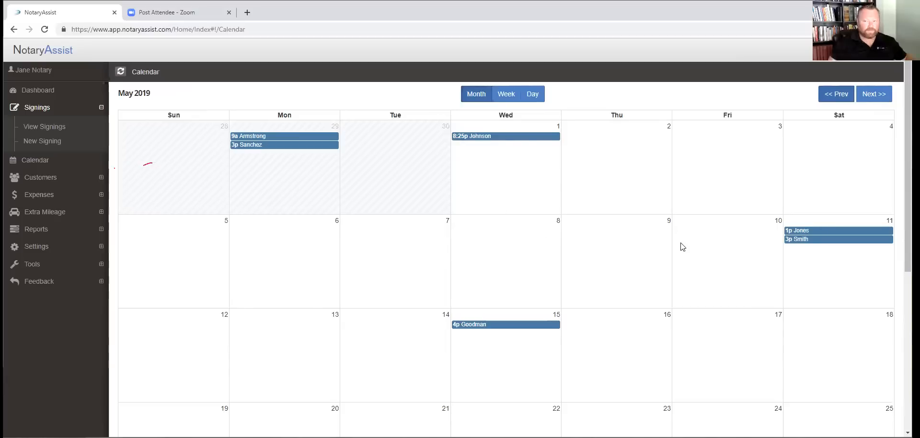
scroll(656, 187, down, 2)
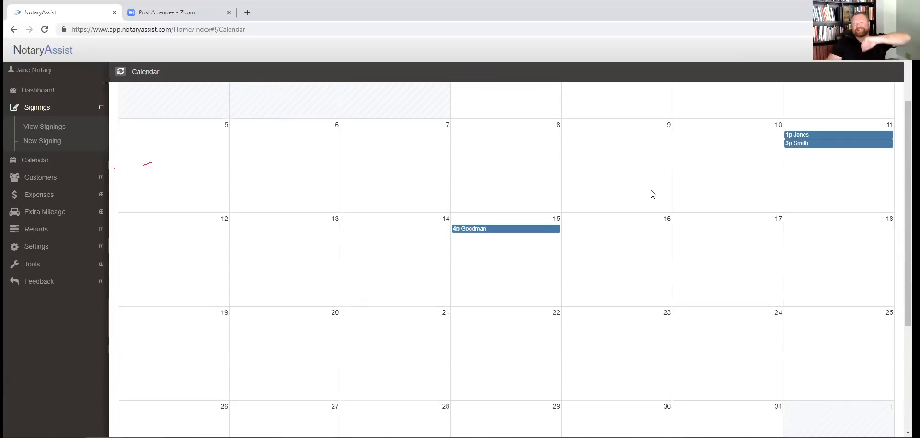
scroll(652, 195, up, 2)
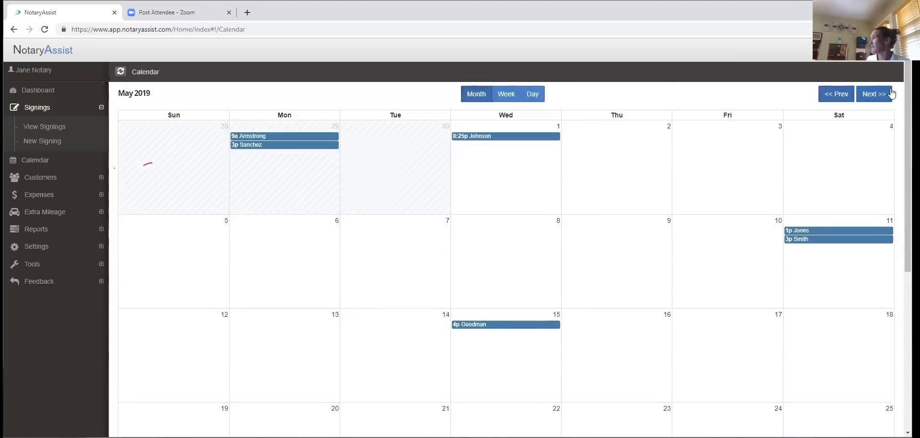
click(873, 94)
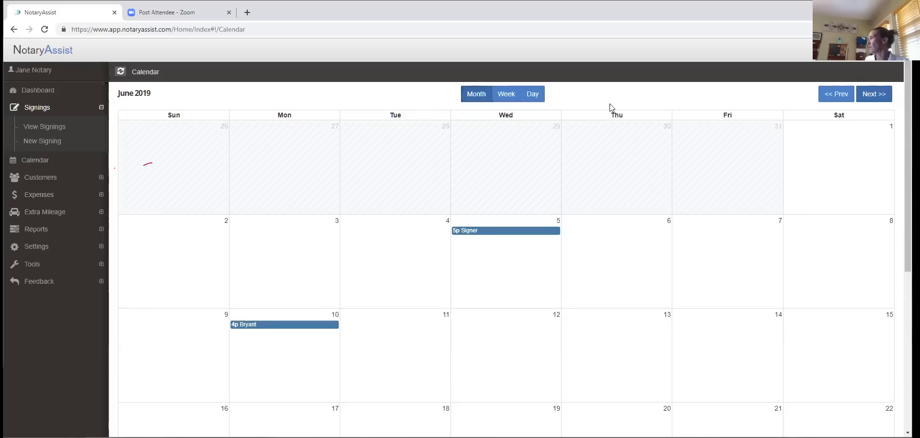
click(875, 92)
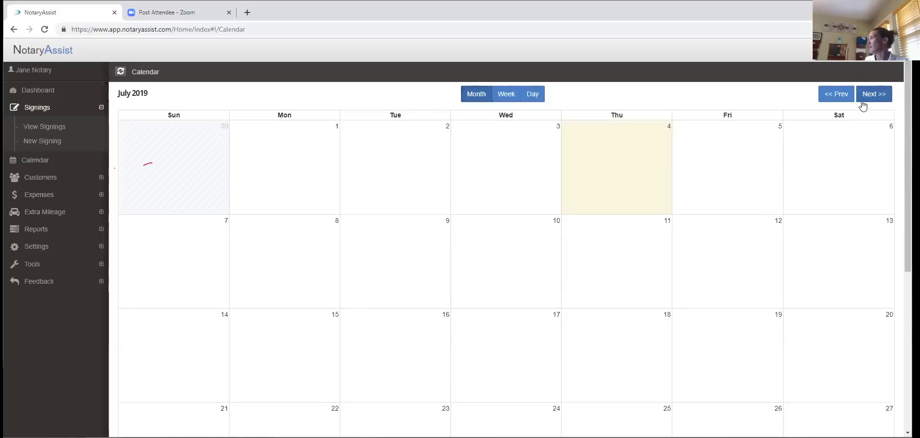
click(836, 168)
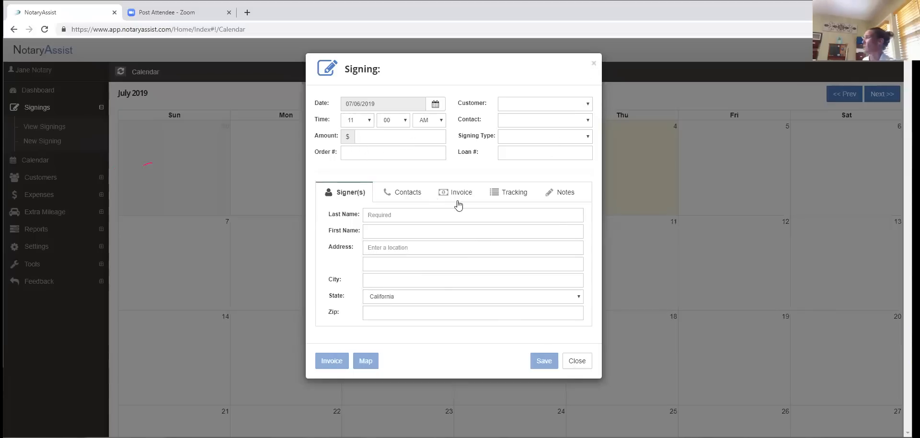
- Enter last name 'Test' for the July 6, 11 AM signing and save it
click(374, 214)
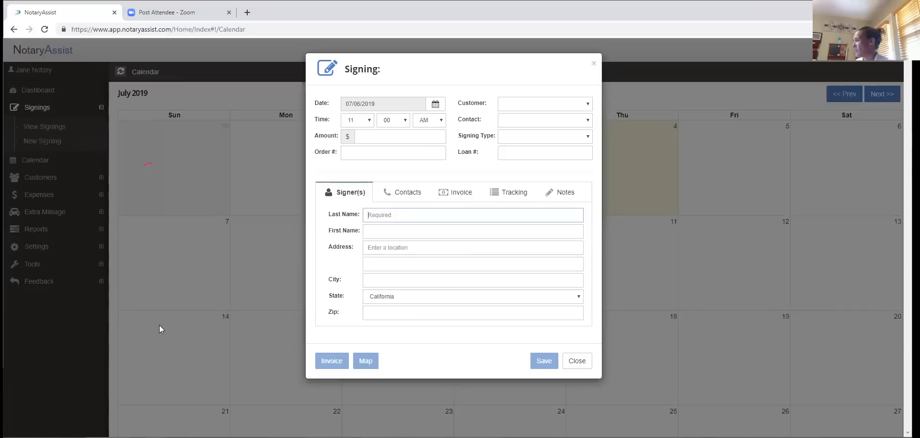
text(RT)
key(BackSpace)
key(BackSpace)
text(Test)
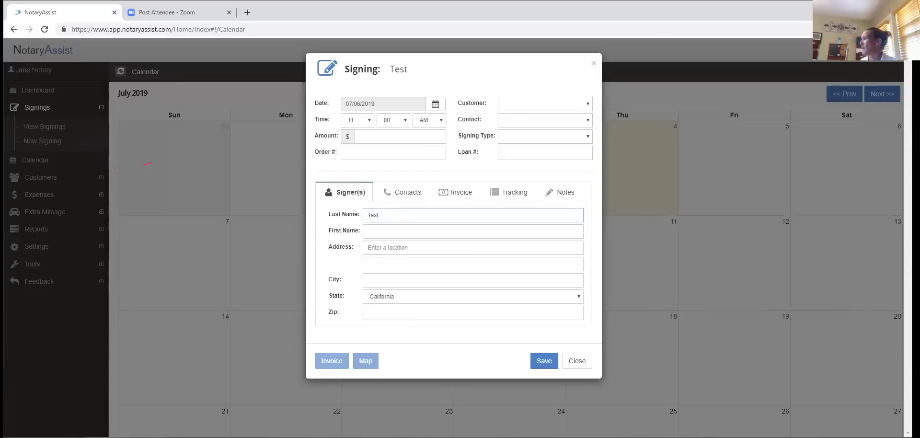
click(542, 367)
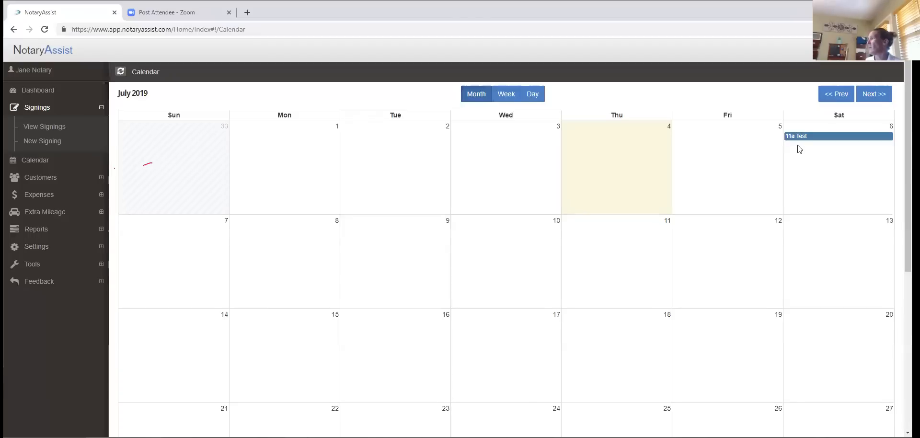
- Drag the Test signing toward Friday, July 5, then set its start hour to 10 and save
drag(809, 137, 697, 173)
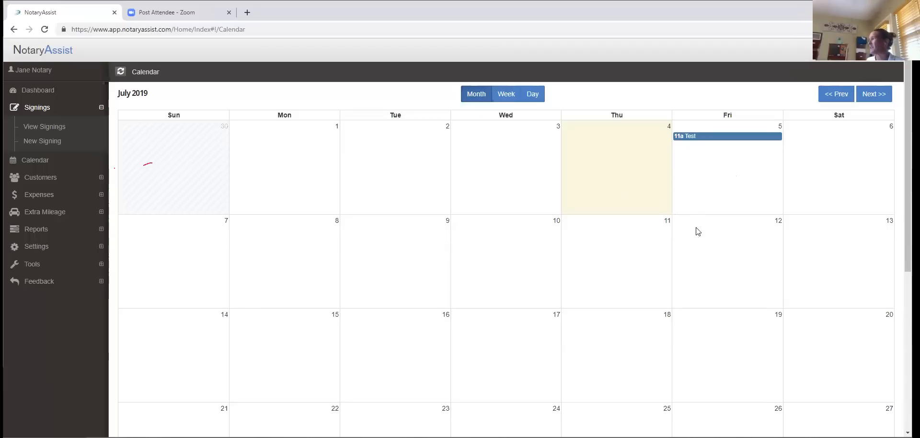
click(705, 137)
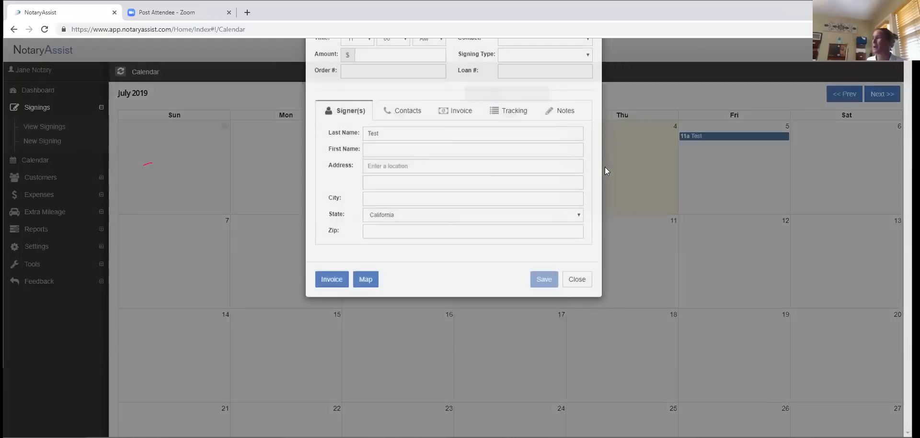
click(368, 120)
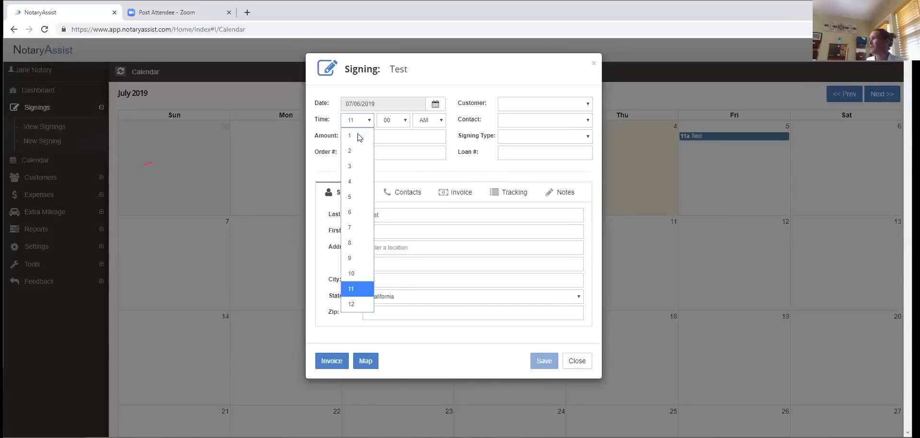
click(352, 273)
click(543, 362)
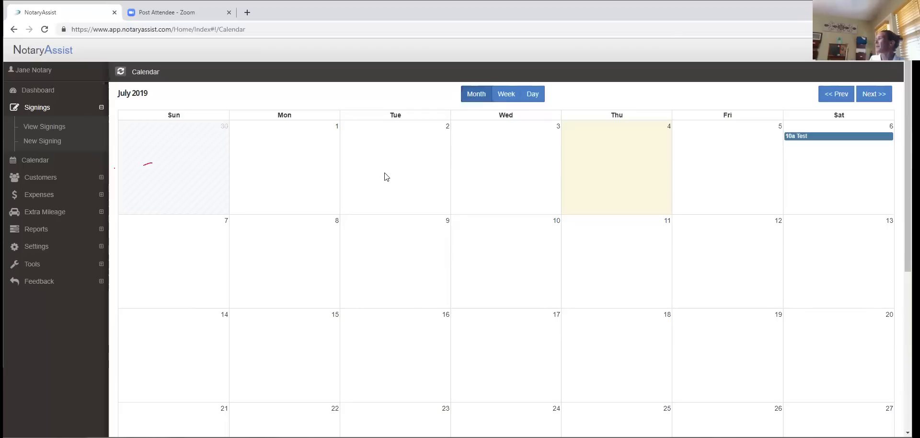
- In week view, move the Test signing to Friday 7/5 at 9:00, then expand Settings
click(506, 95)
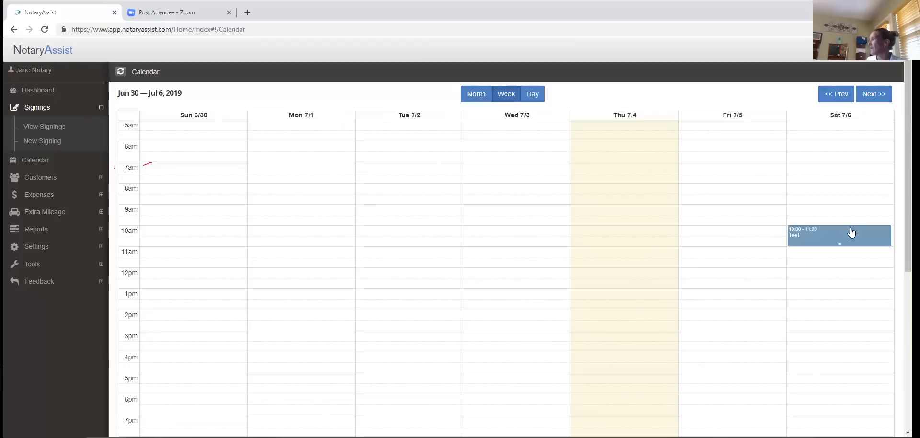
drag(818, 231, 741, 214)
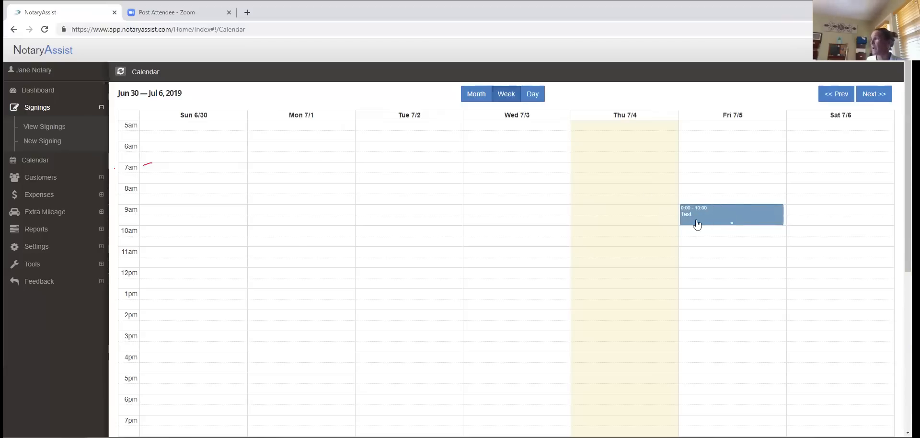
click(25, 247)
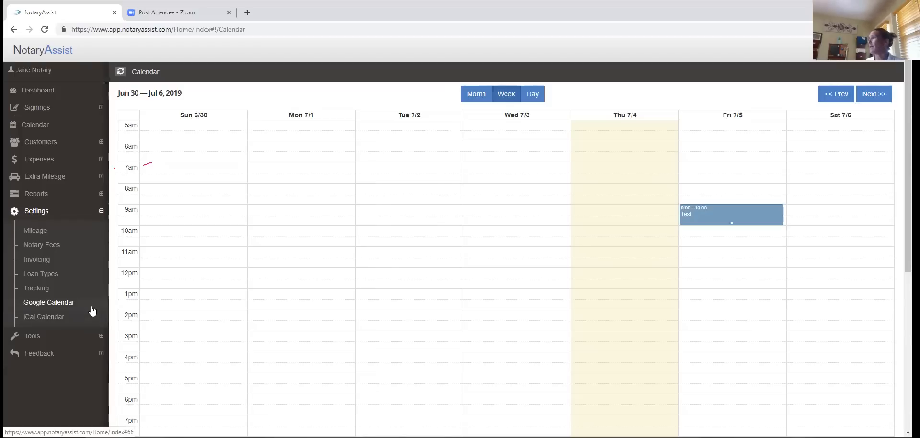
- Collapse the Settings submenu in the sidebar
click(15, 216)
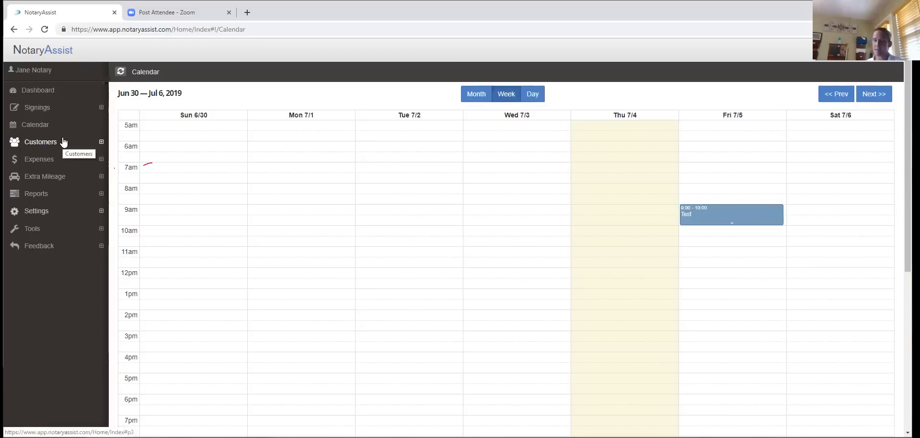
- Open View Signings to list all 36 signings, then expand the Tools options
click(41, 107)
click(36, 128)
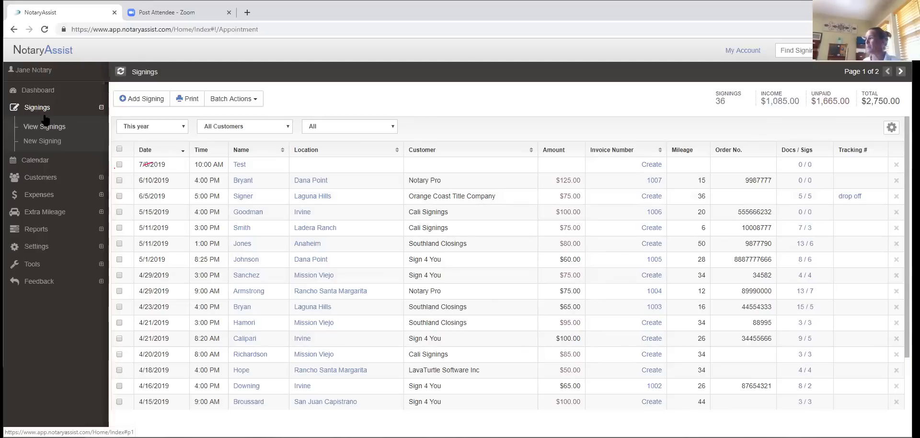
click(33, 266)
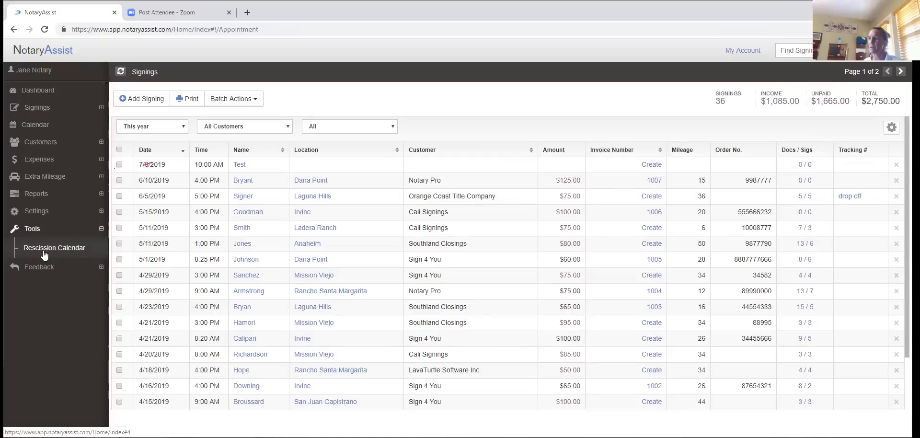
- Open the Rescission Calendar tool, showing July 2019 with a 7/8/2019 result
click(43, 250)
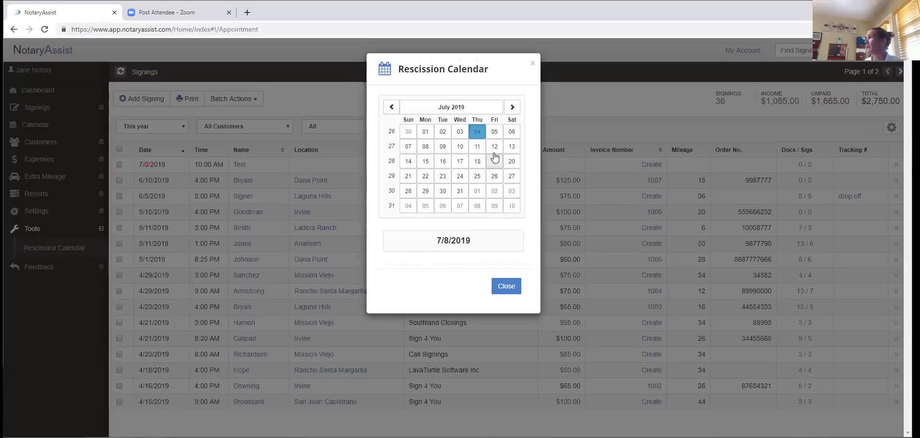
- Read the rescission dates for signings on July 3, 4, 5 and 7, then close the tool
click(456, 134)
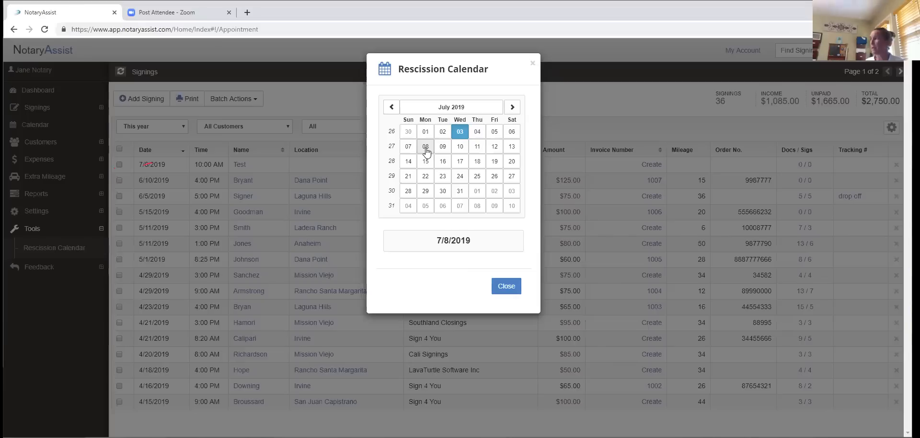
click(476, 133)
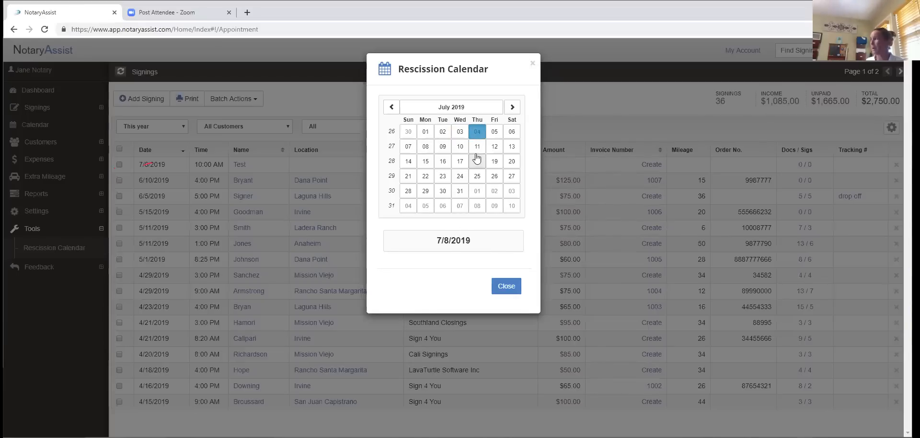
click(494, 133)
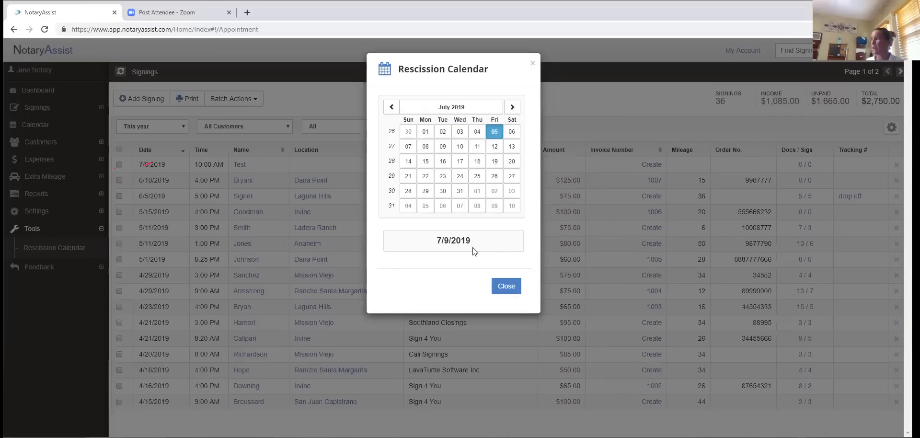
click(409, 146)
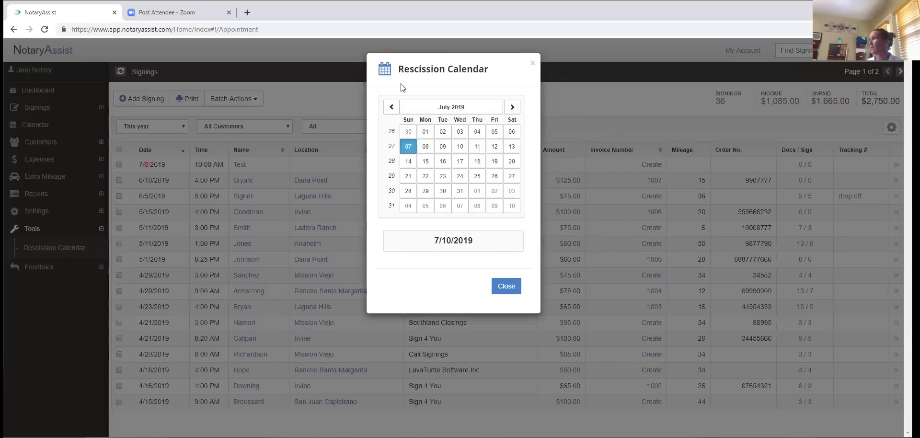
click(533, 67)
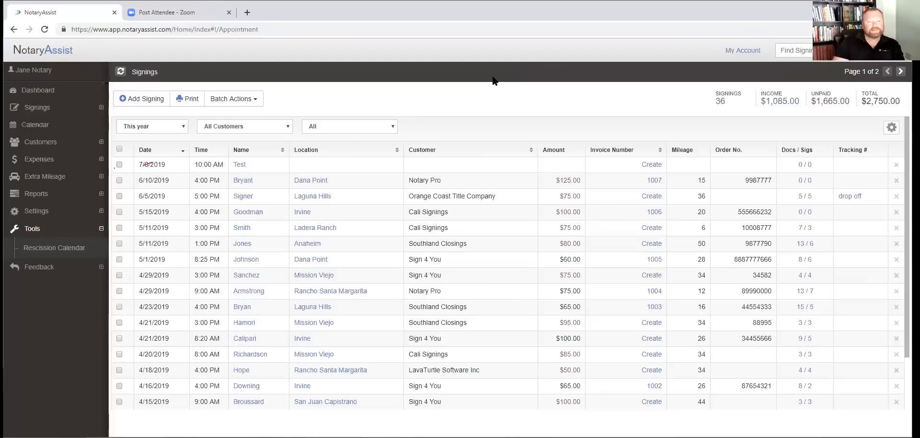
- Collapse Tools and expand Settings to show Mileage, Notary Fees, Invoicing, Loan Types, Tracking and calendars
click(16, 229)
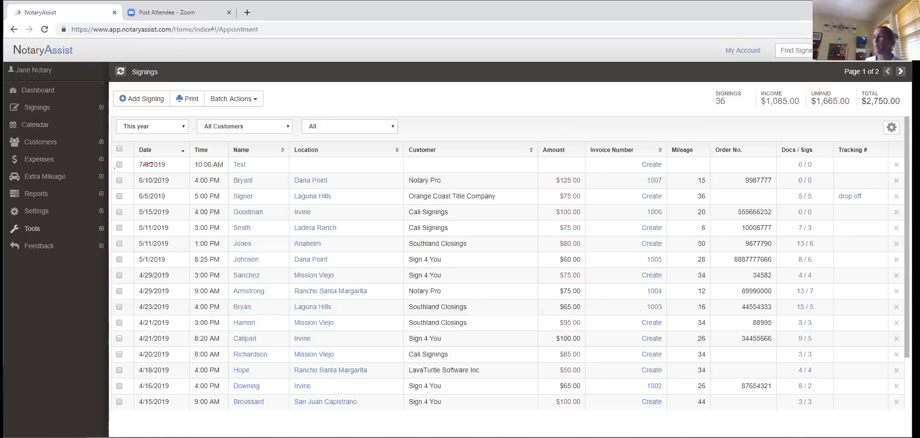
click(36, 213)
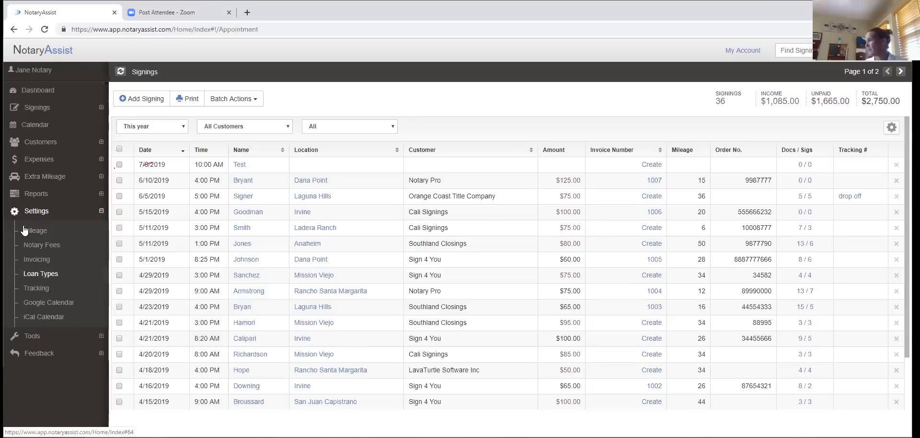
- Expand Extra Mileage to show View Extra Miles and Add Extra Miles, collapsing Settings
click(18, 183)
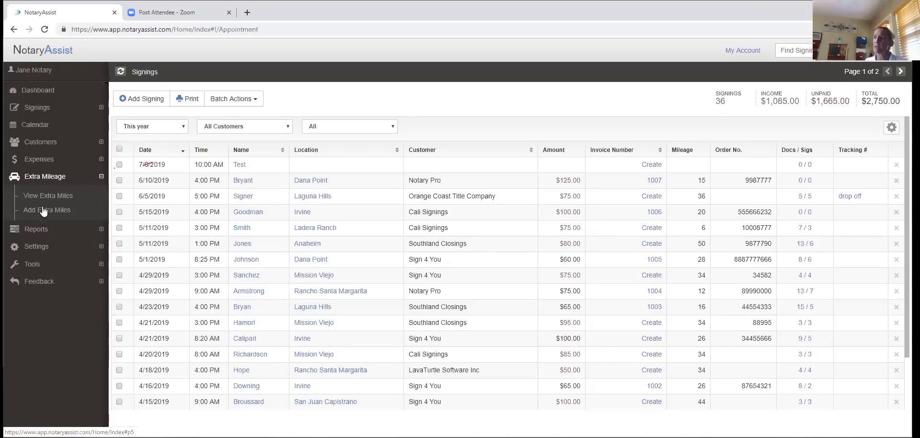
- Expand Reports to list Income, Unpaid, Profit & Loss, Expense, Mileage, Tax Report and Tax Summary
click(42, 237)
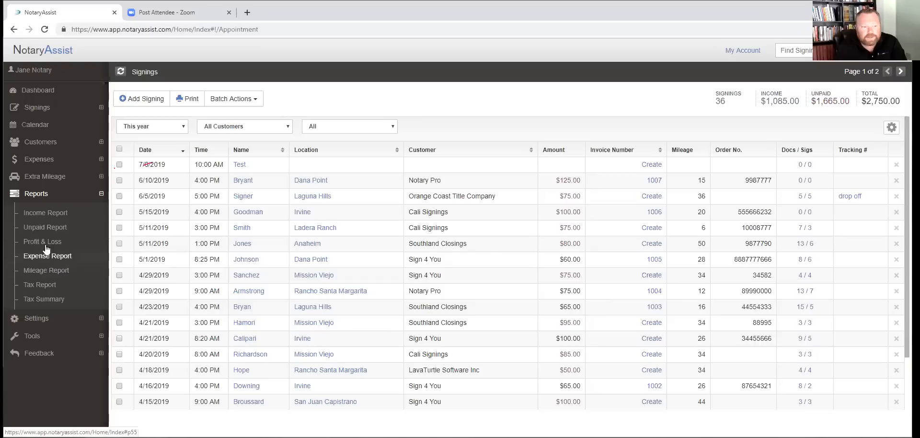
click(25, 200)
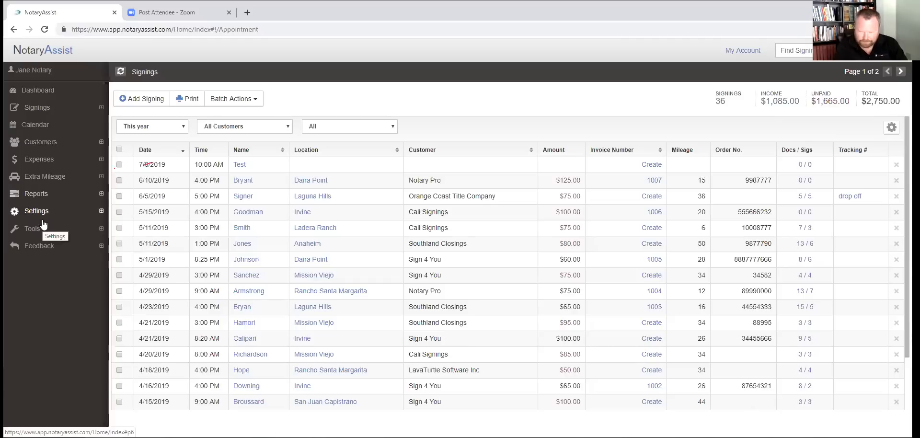
- Open the Expenses list and start a blank Monthly recurring expense from 07/04/2019
click(35, 167)
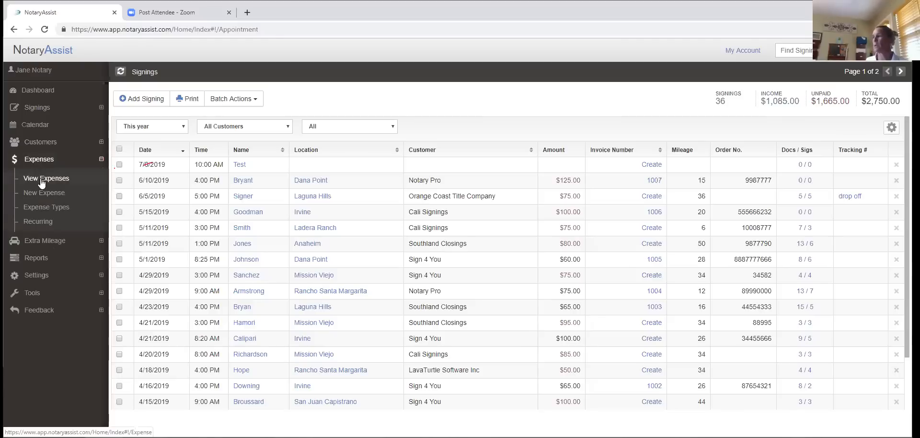
click(42, 182)
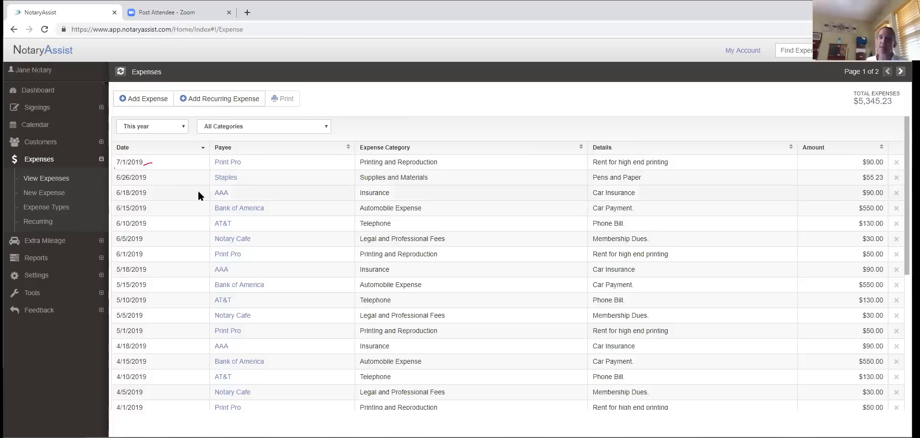
click(228, 100)
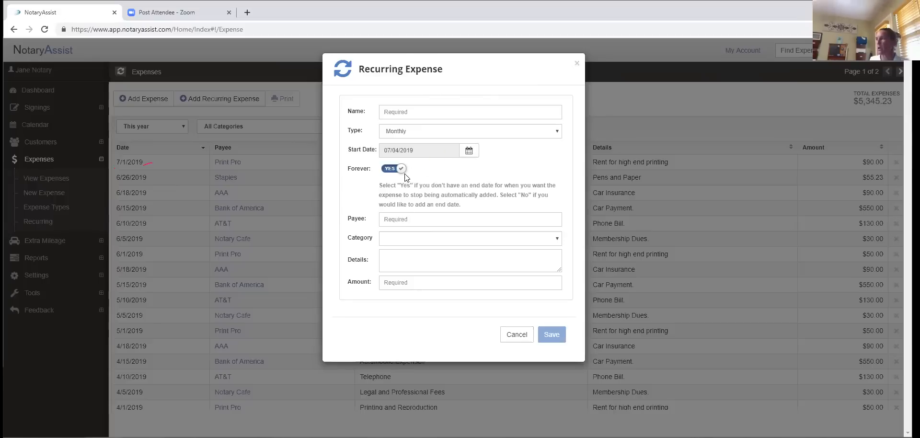
click(400, 169)
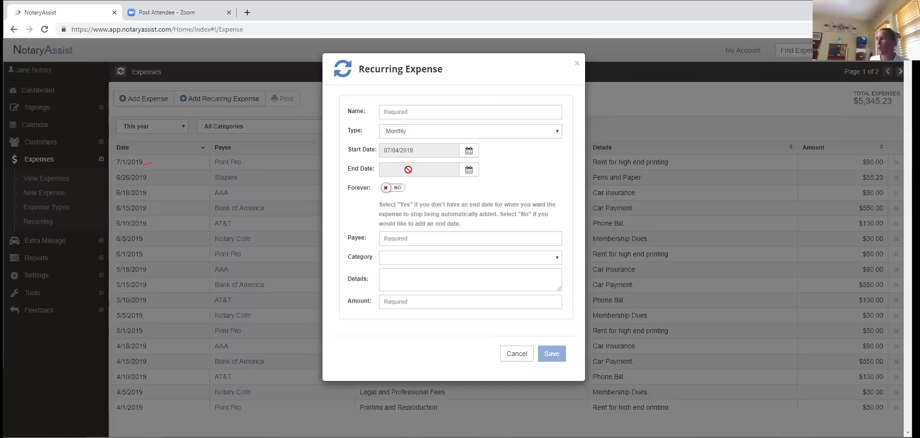
click(388, 189)
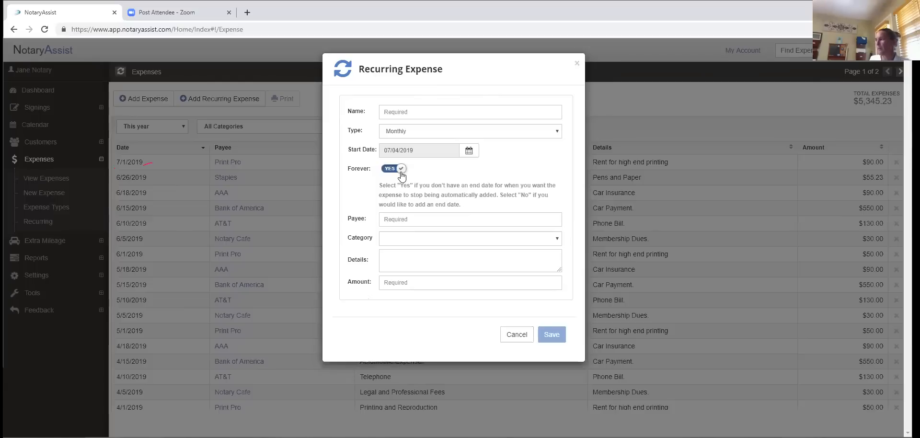
click(576, 67)
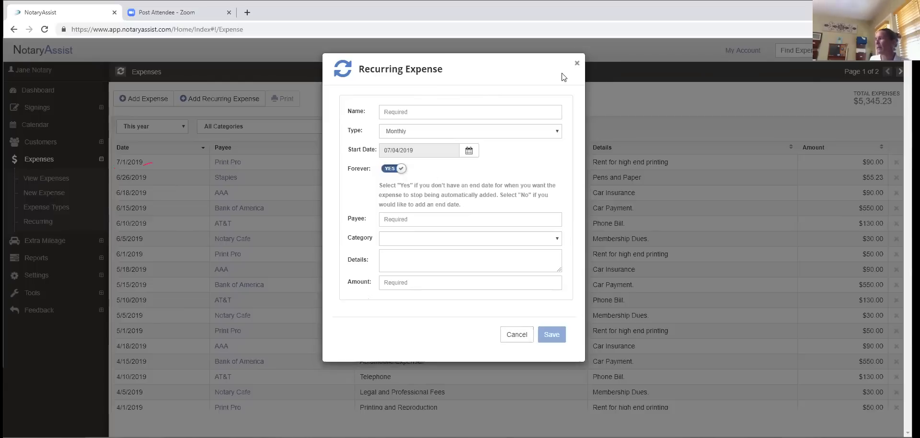